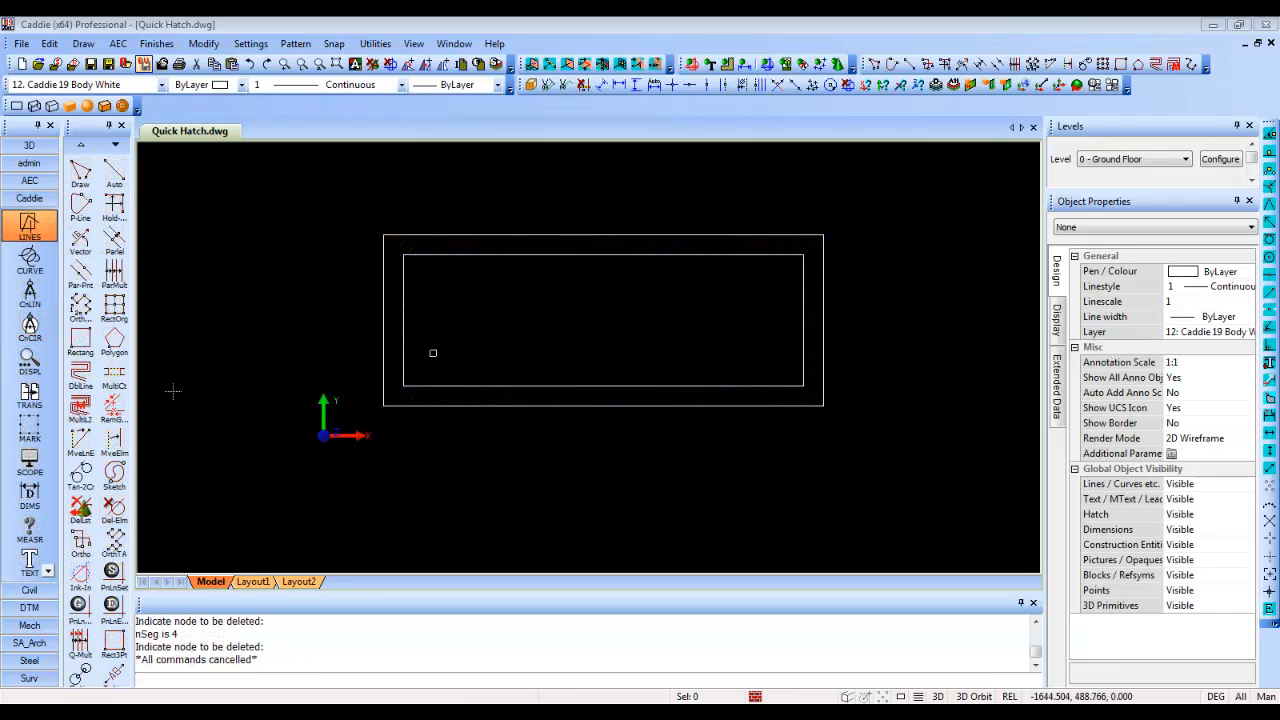
- Hatch the band between the two rectangles with the Auto hatch Inside option, making the inner rectangle an island
left_click(47, 570)
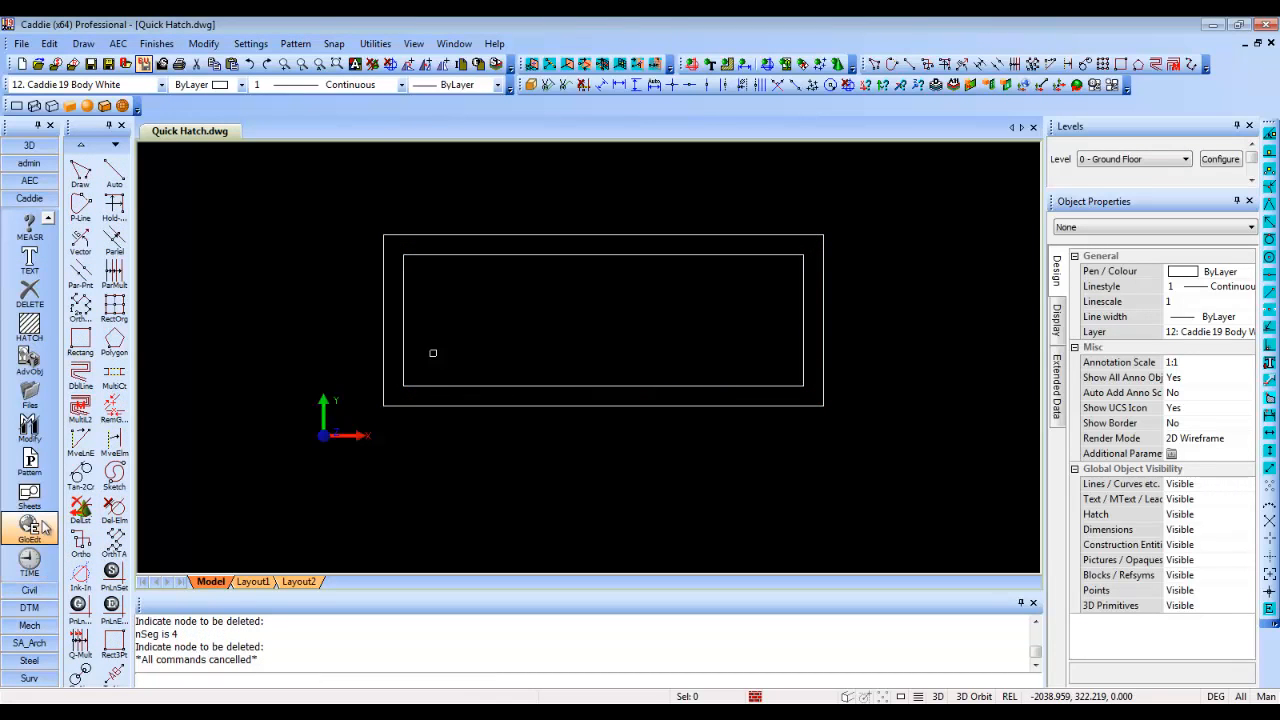
left_click(30, 325)
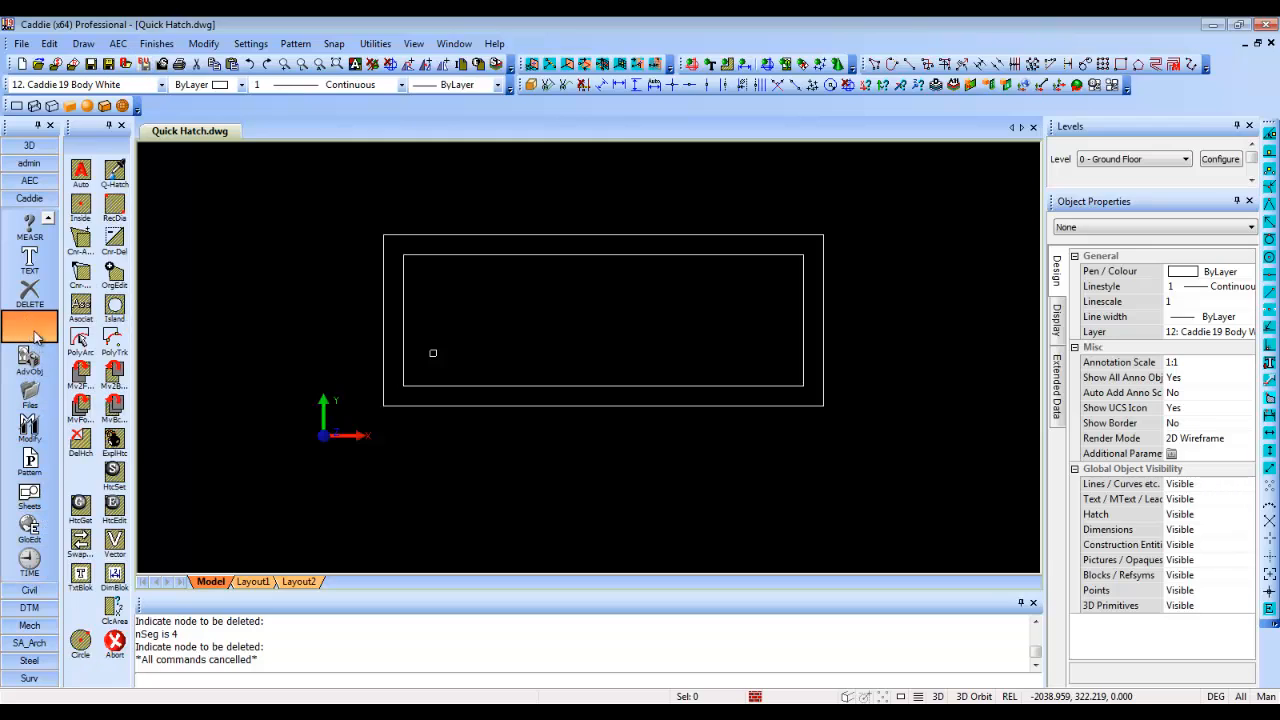
left_click(84, 174)
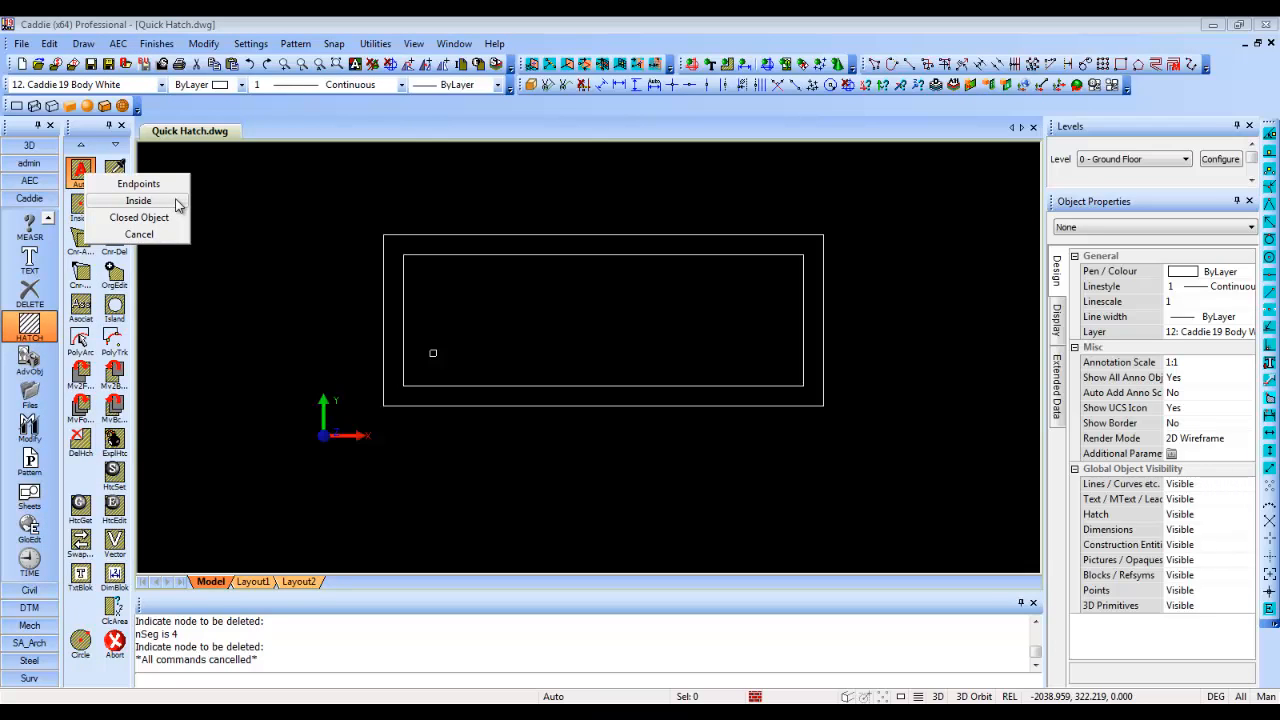
left_click(138, 201)
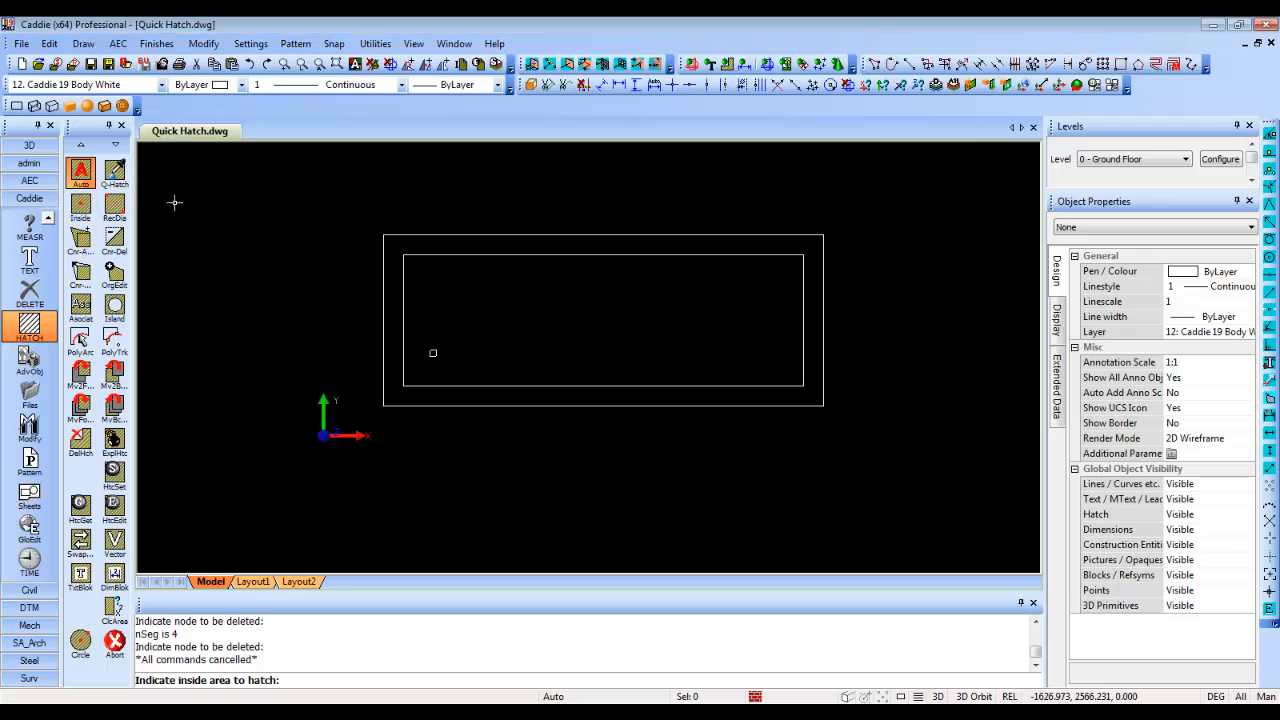
left_click(472, 401)
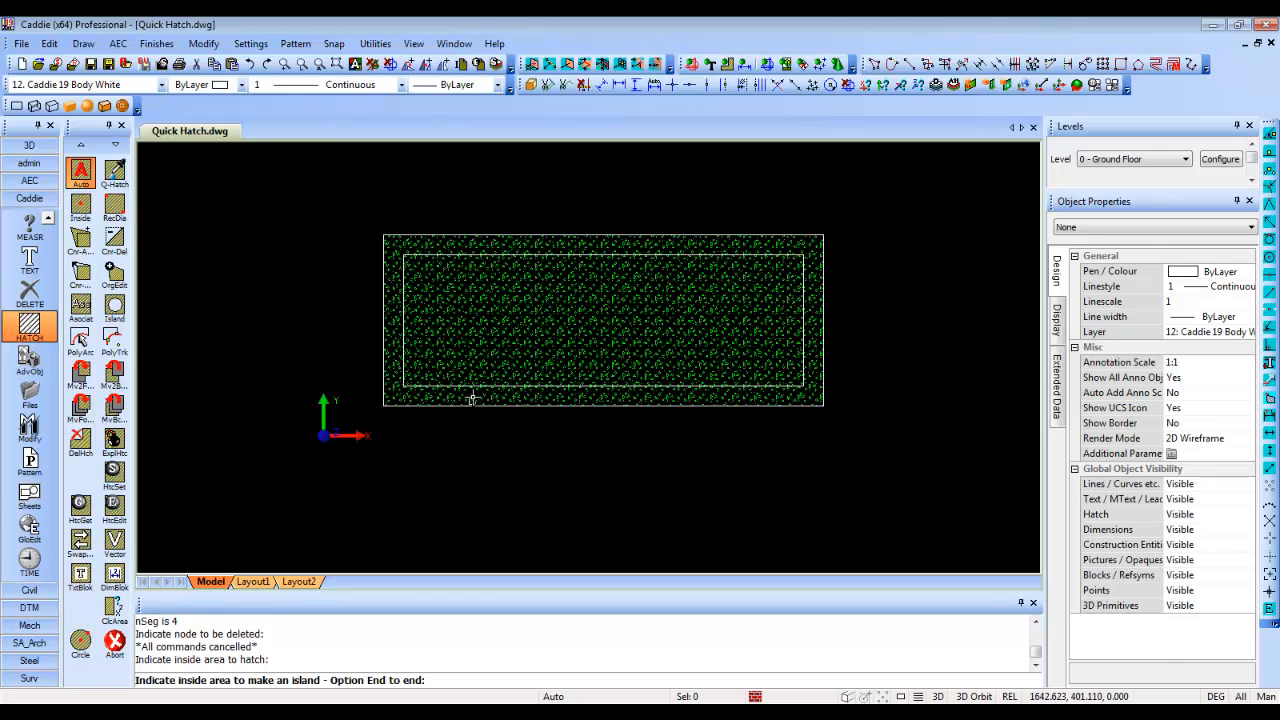
left_click(474, 377)
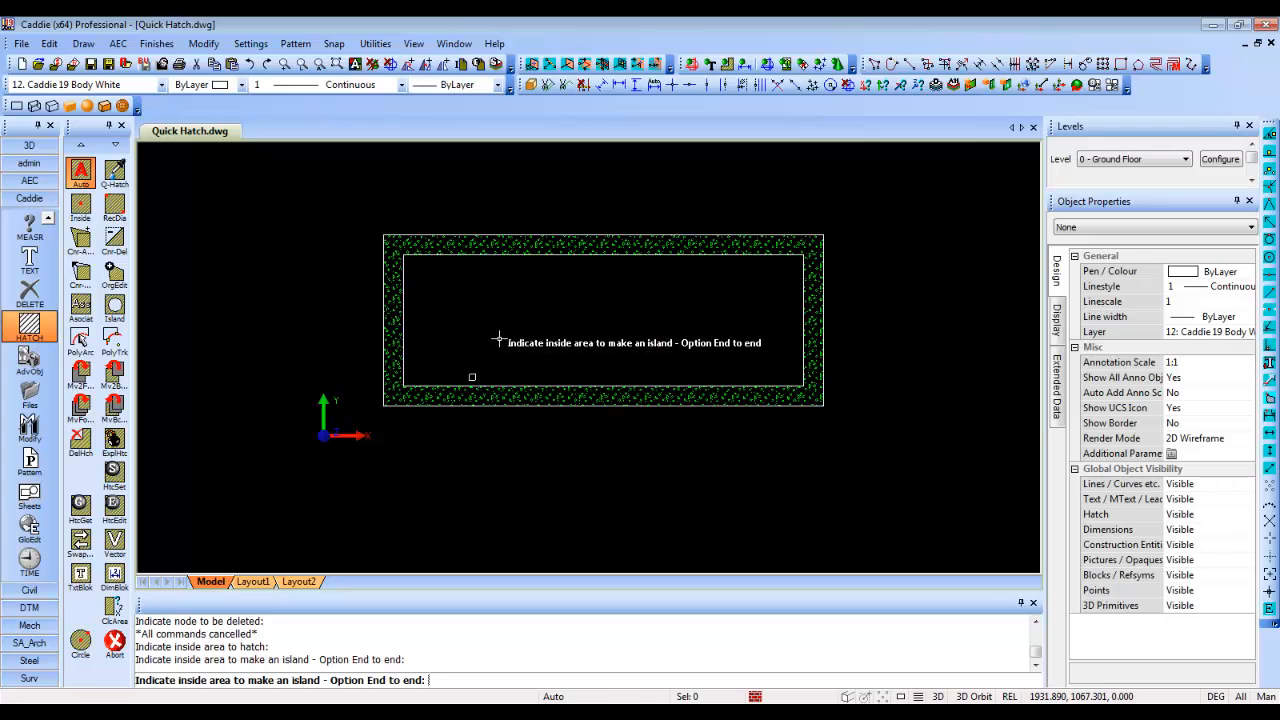
right_click(491, 339)
left_click(536, 416)
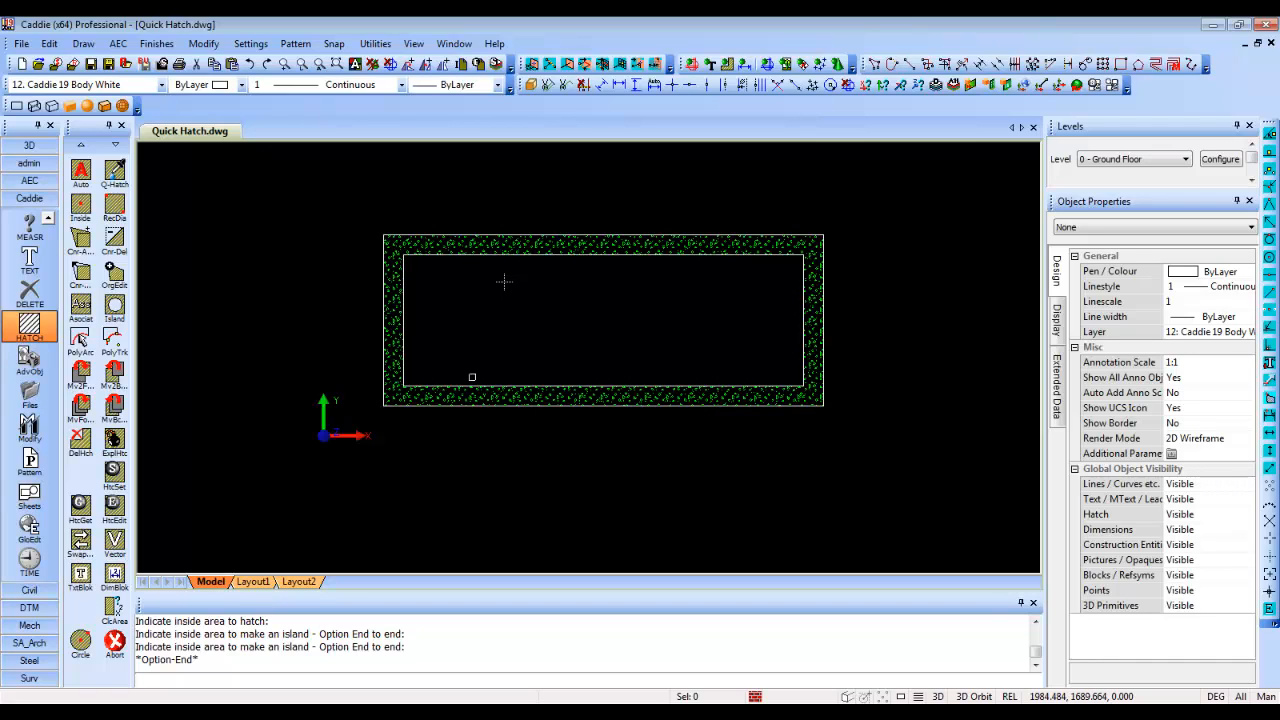
- Set the hatch parameters to the ANSI32 pattern with pen colour 9 and apply them to the existing band hatch
left_click(117, 472)
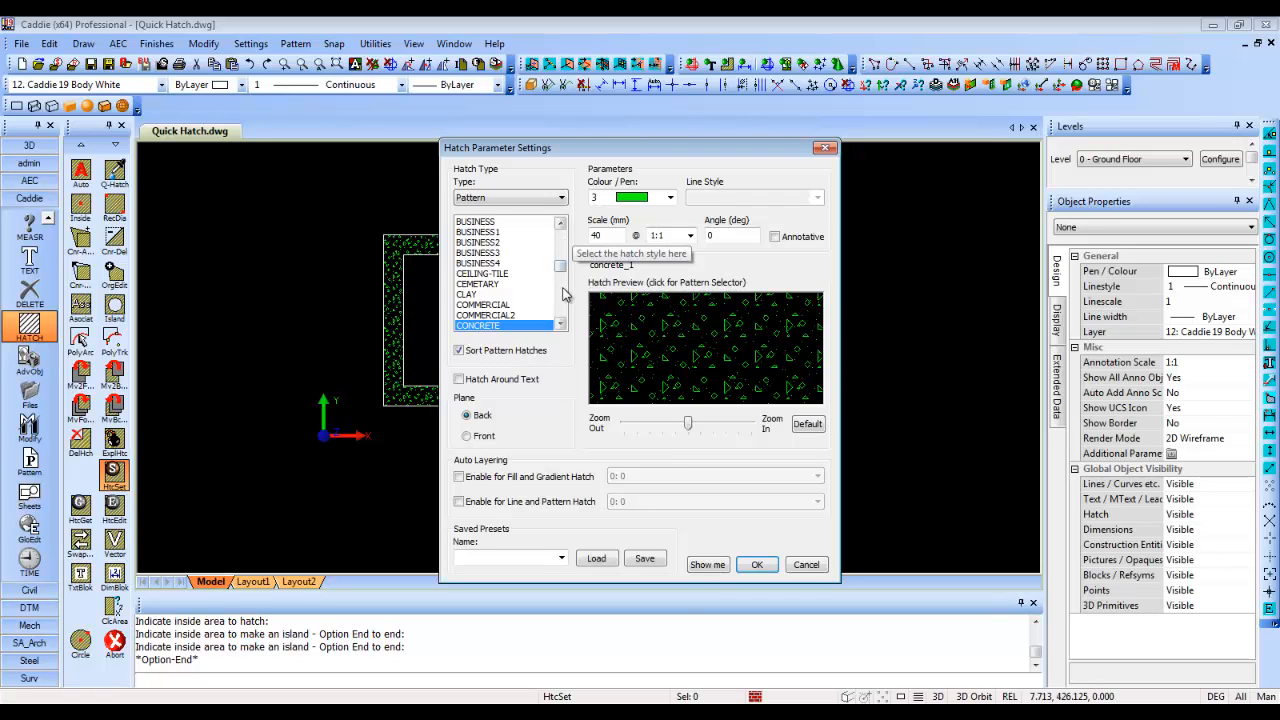
scroll(566, 246, "up", 2)
scroll(566, 246, "up", 5)
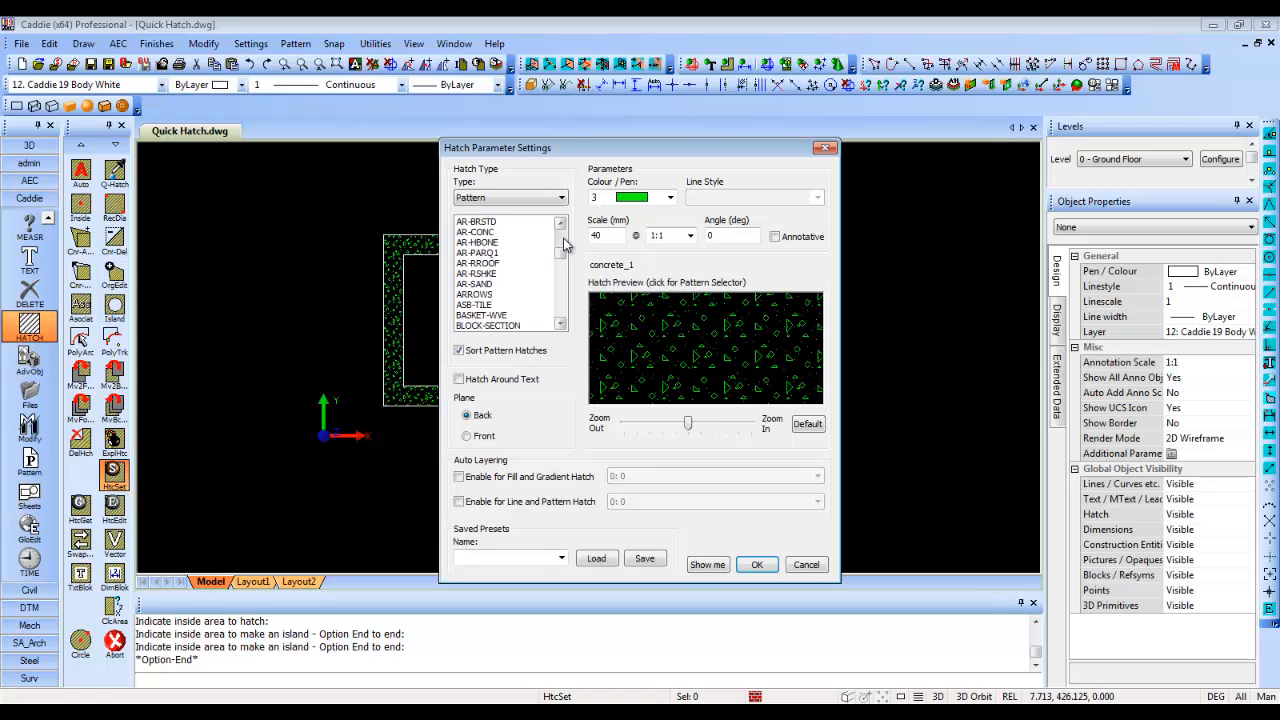
scroll(566, 246, "up", 2)
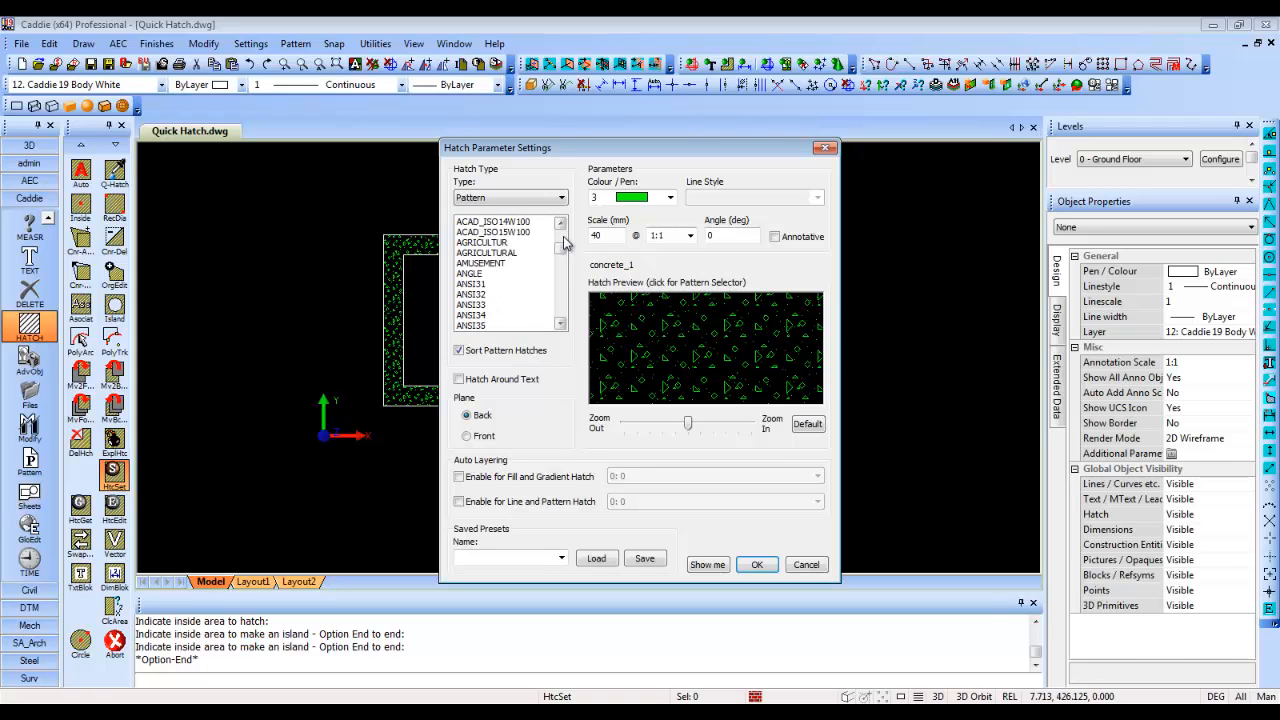
left_click(479, 285)
left_click(482, 295)
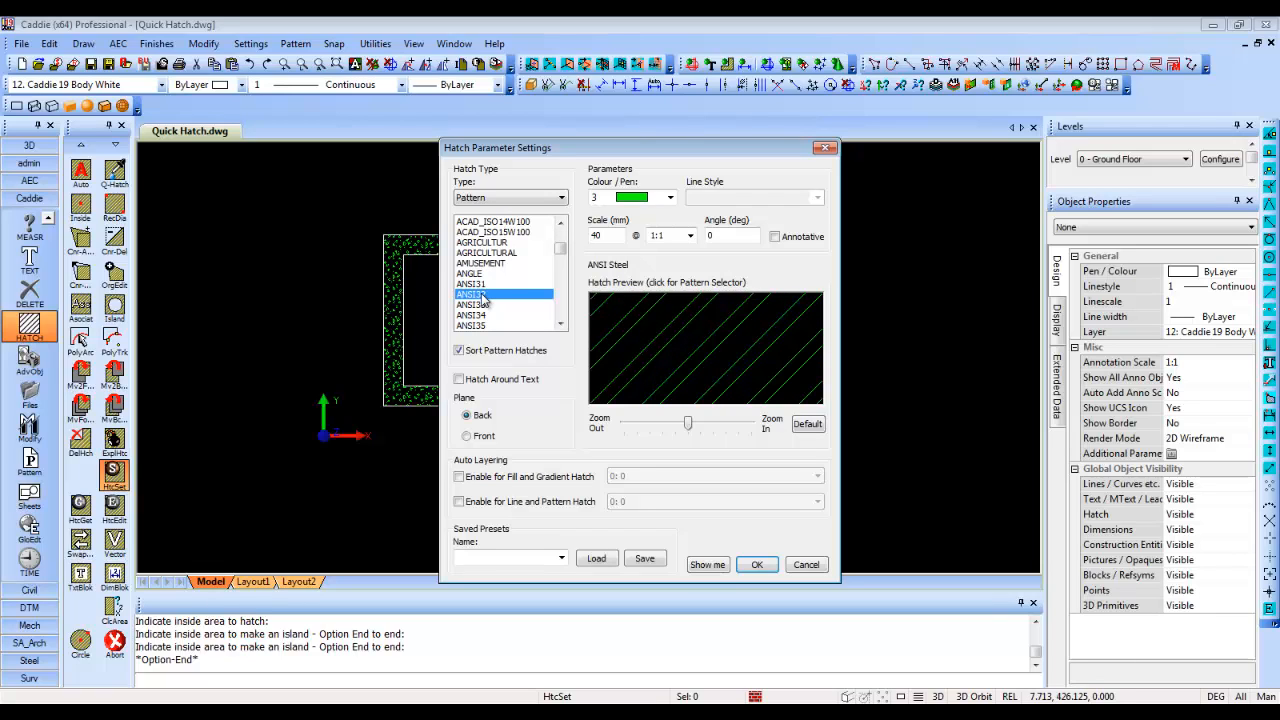
left_click(670, 197)
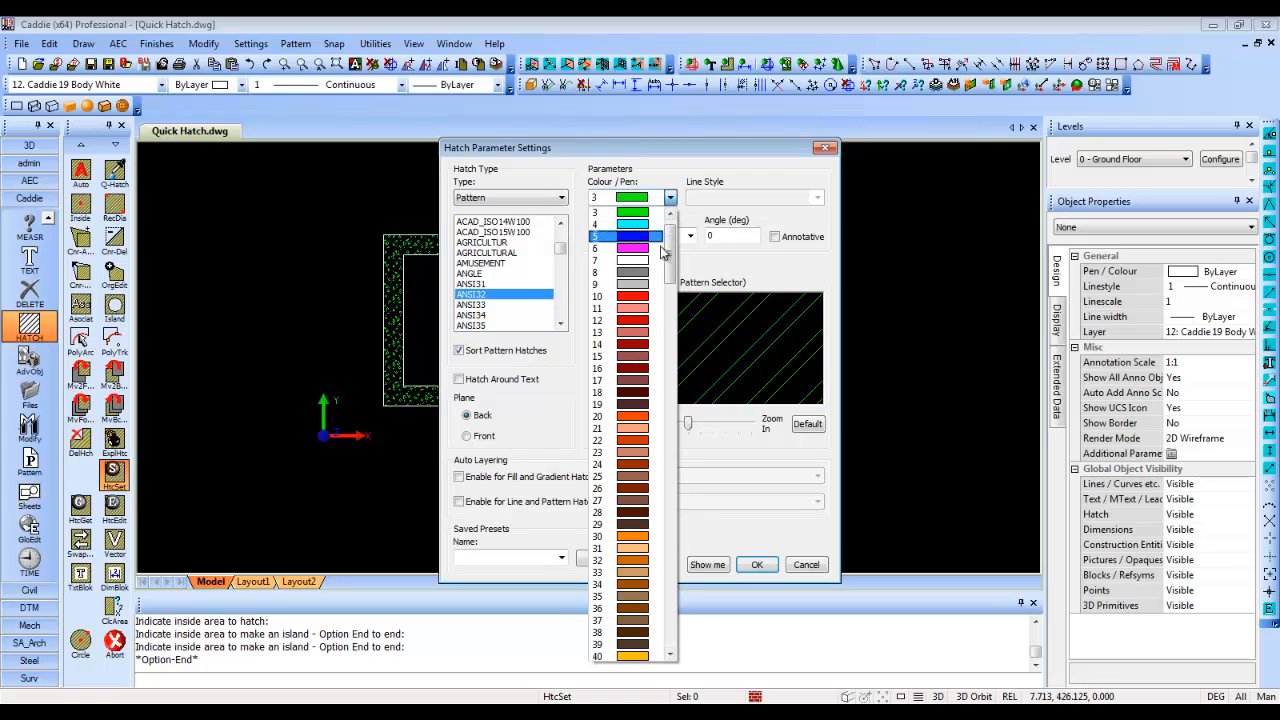
left_click(635, 284)
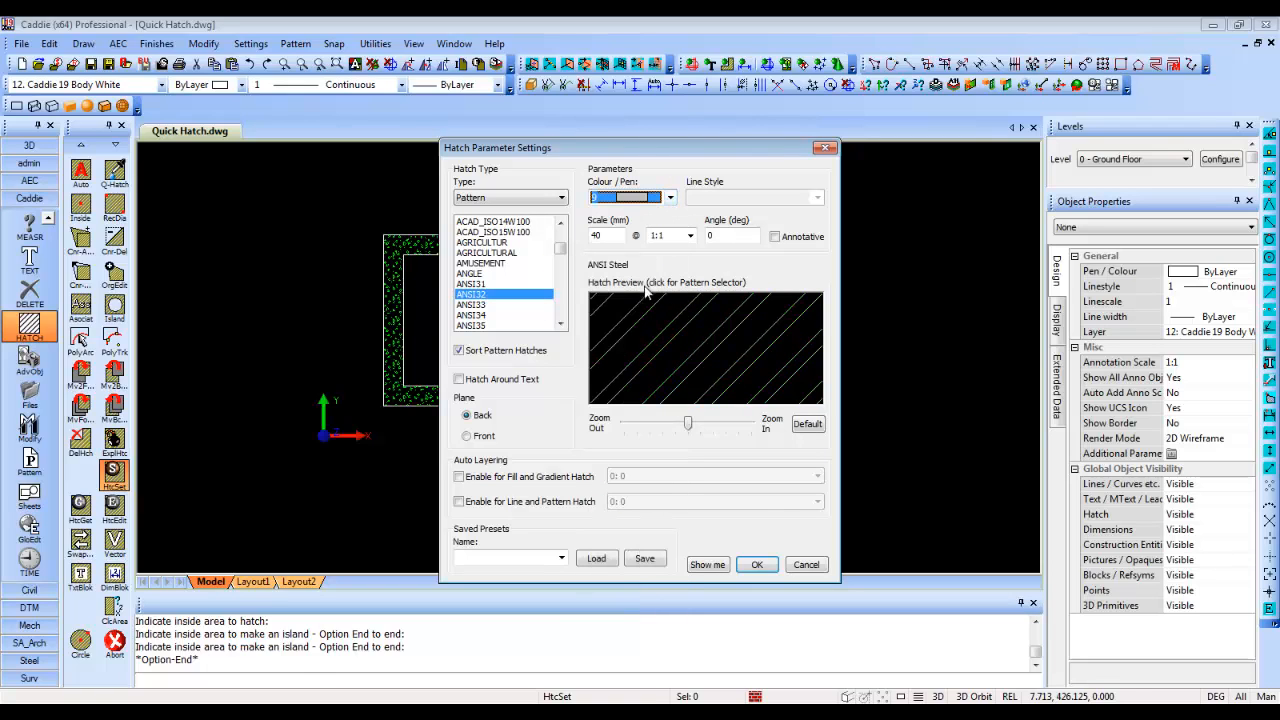
left_click(758, 566)
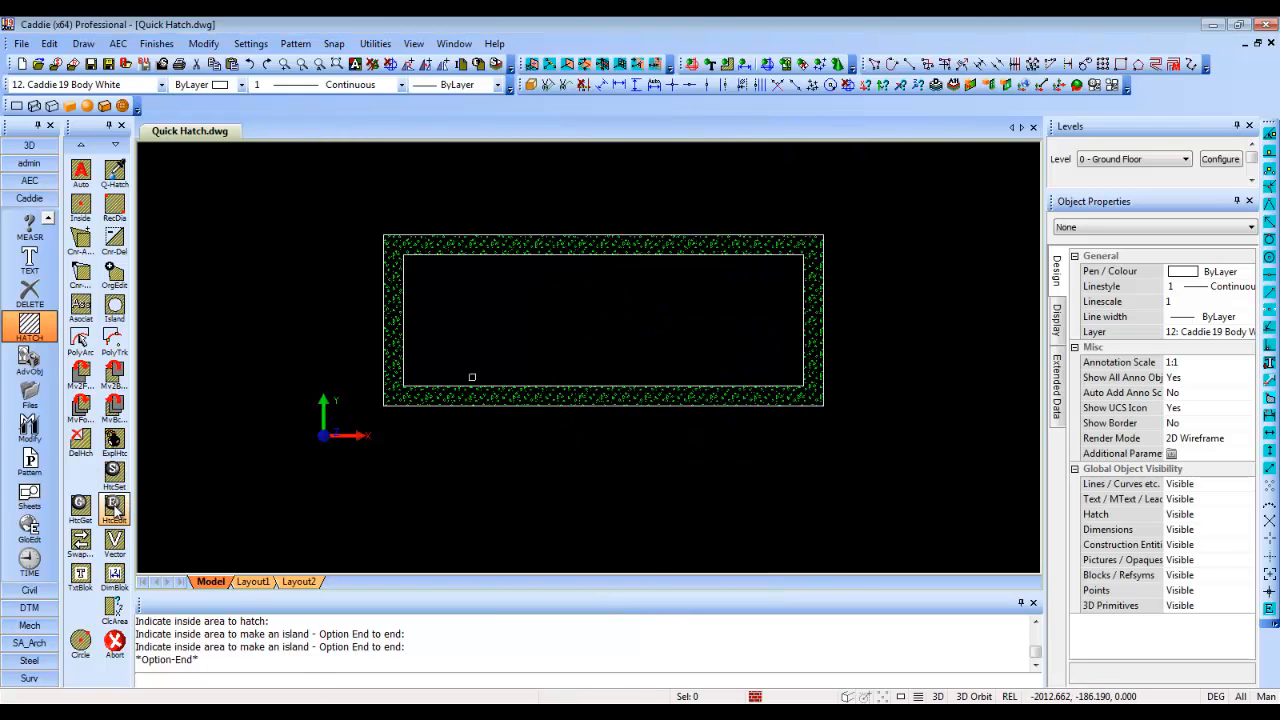
left_click(114, 508)
left_click(464, 400)
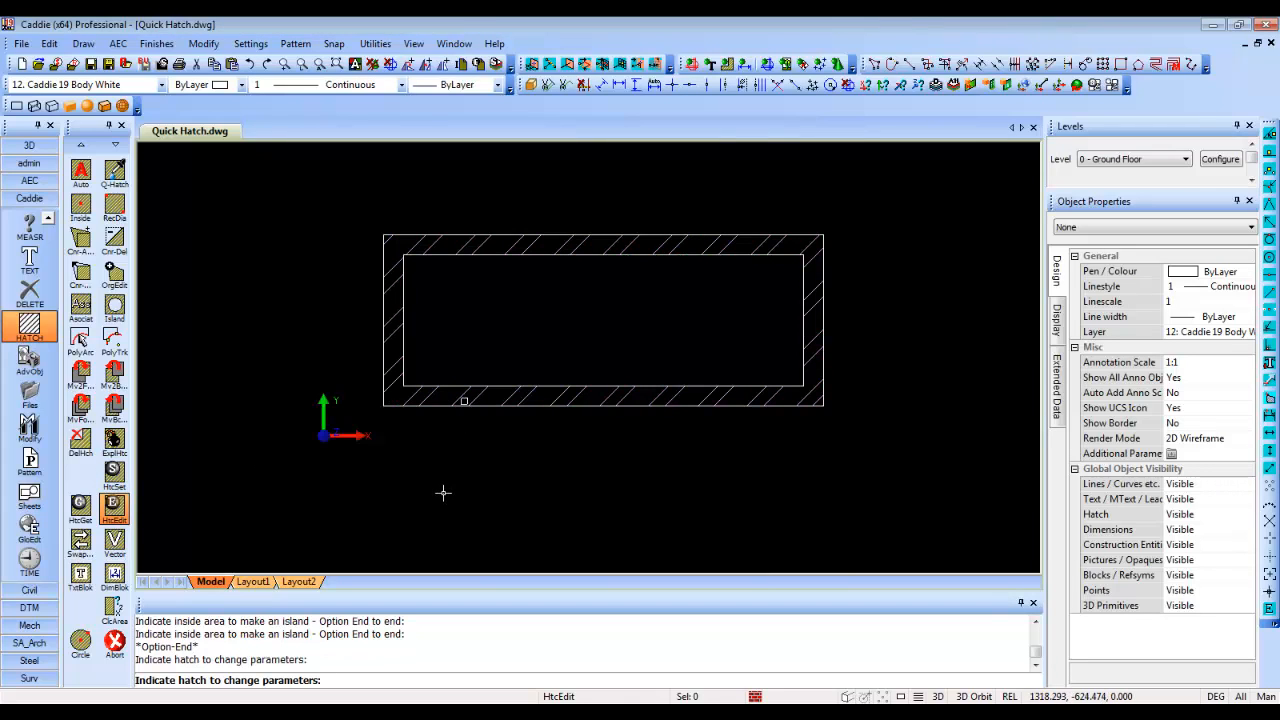
- Set the hatch type to Fill with pen colour 10 and apply it to the existing band hatch
left_click(116, 474)
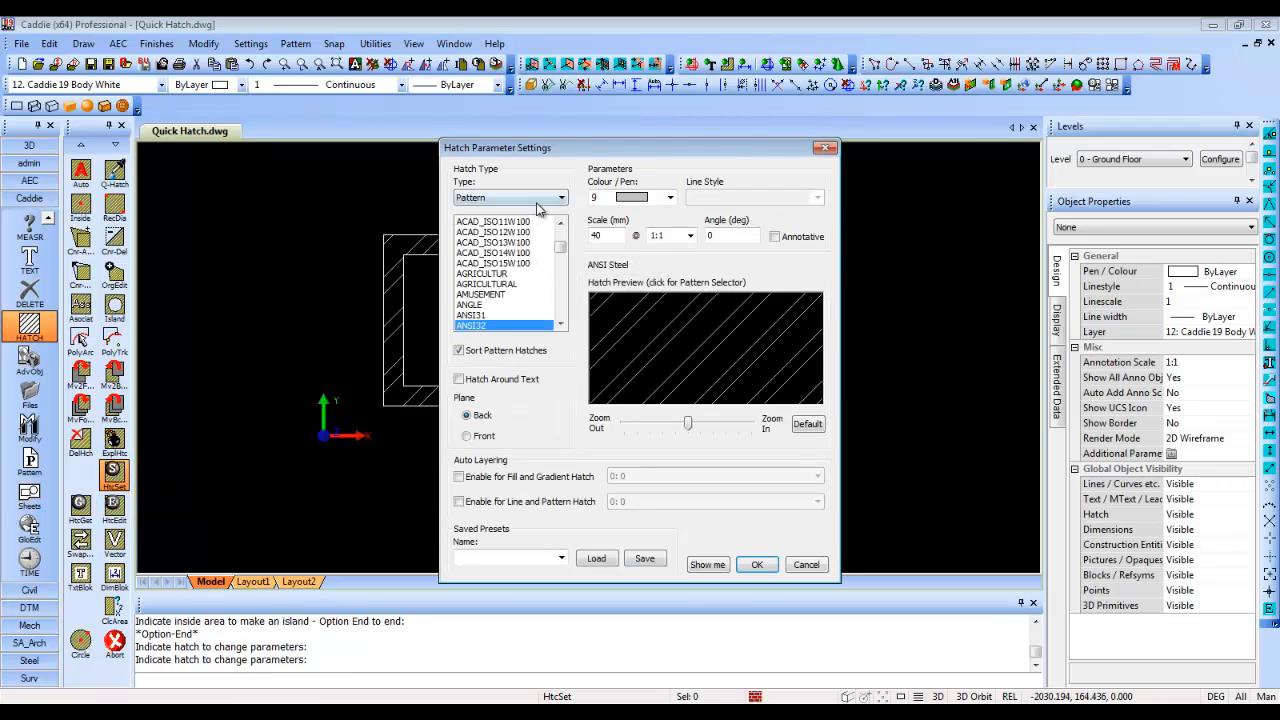
left_click(537, 198)
left_click(500, 228)
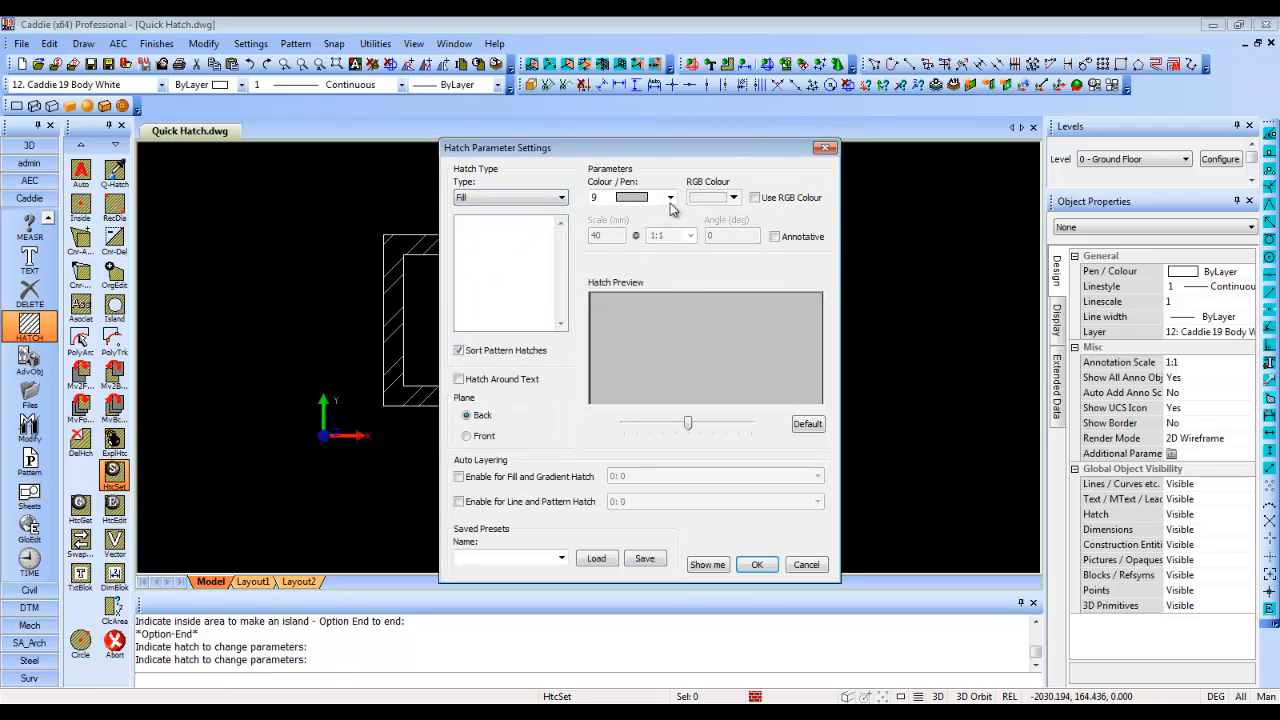
left_click(670, 198)
left_click(625, 230)
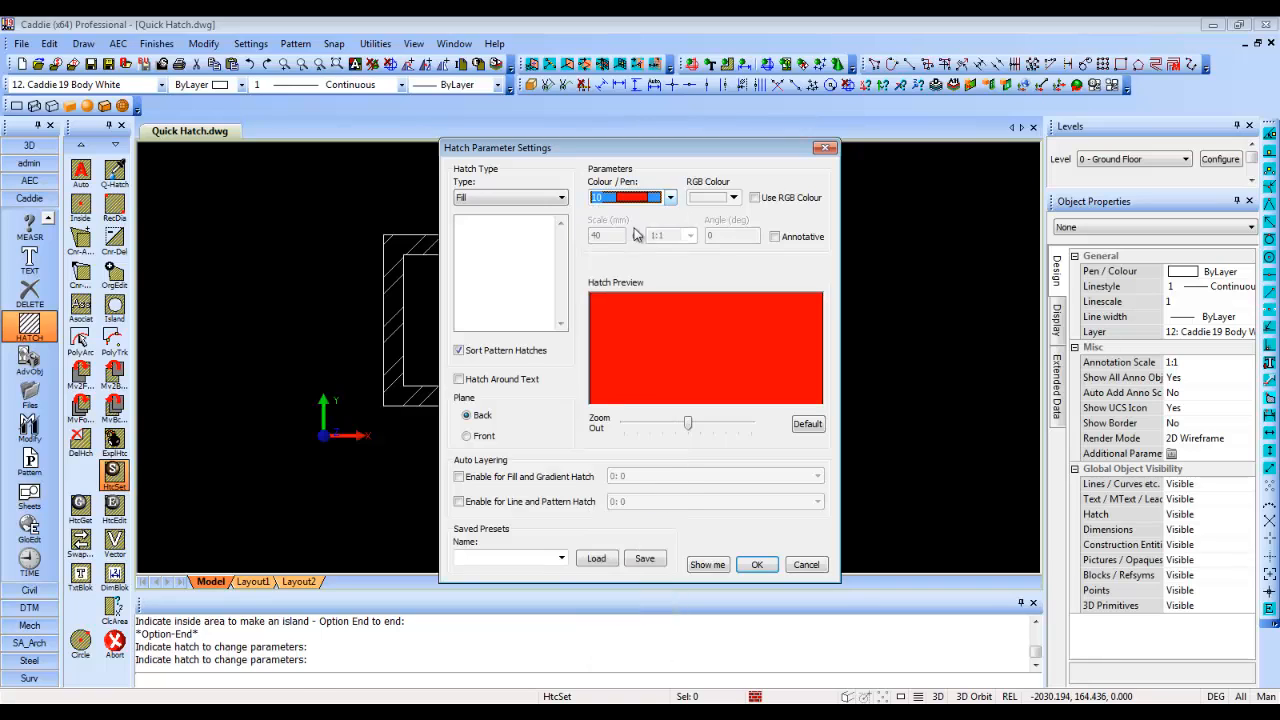
left_click(775, 566)
left_click(114, 508)
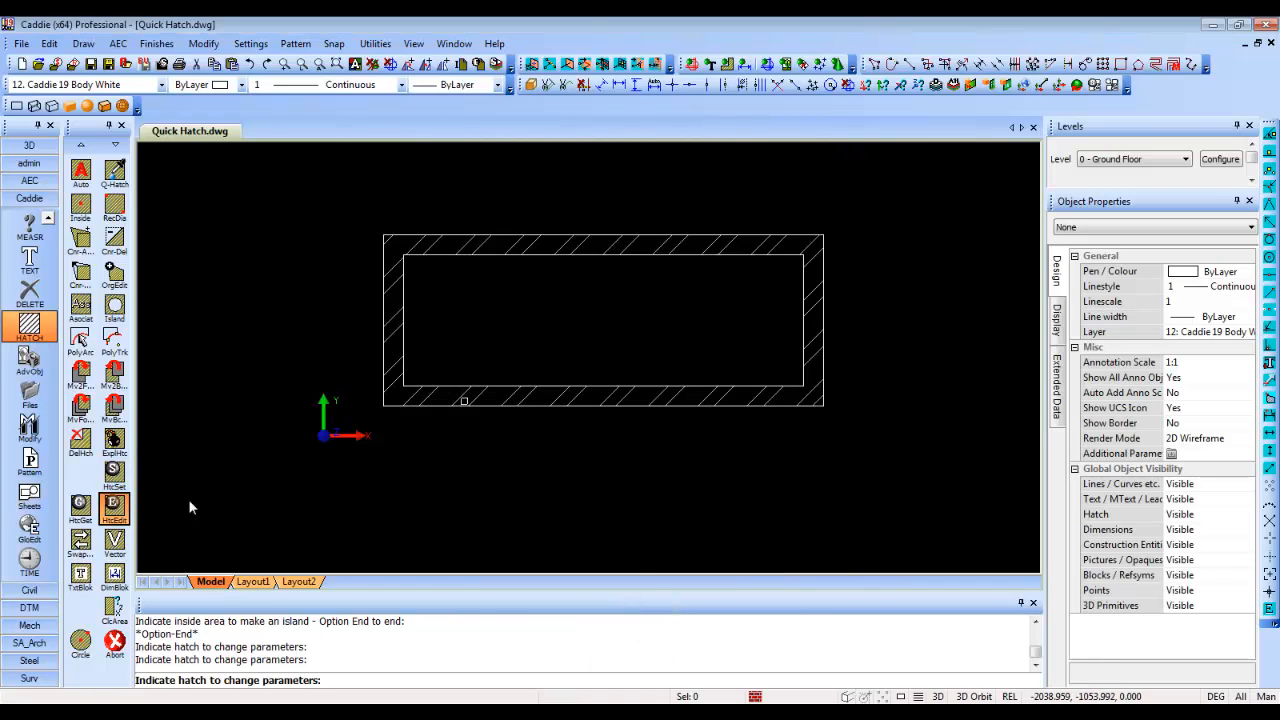
left_click(539, 406)
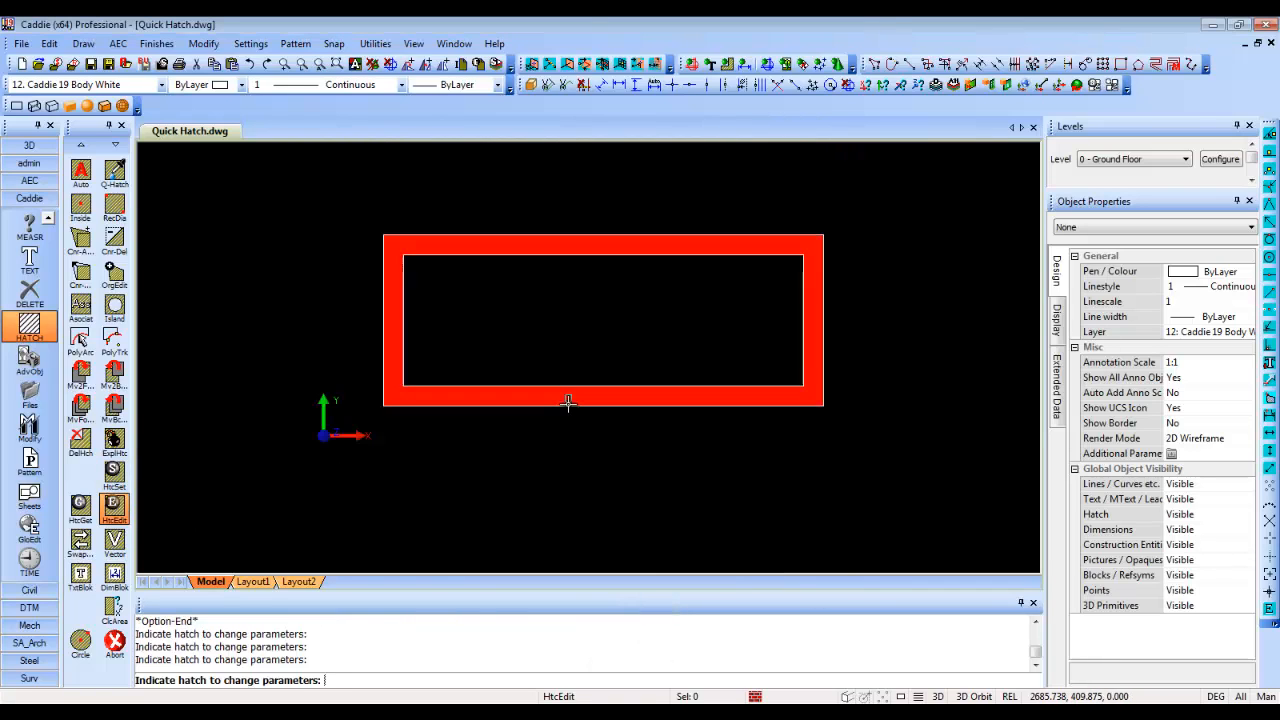
right_click(456, 315)
left_click(518, 415)
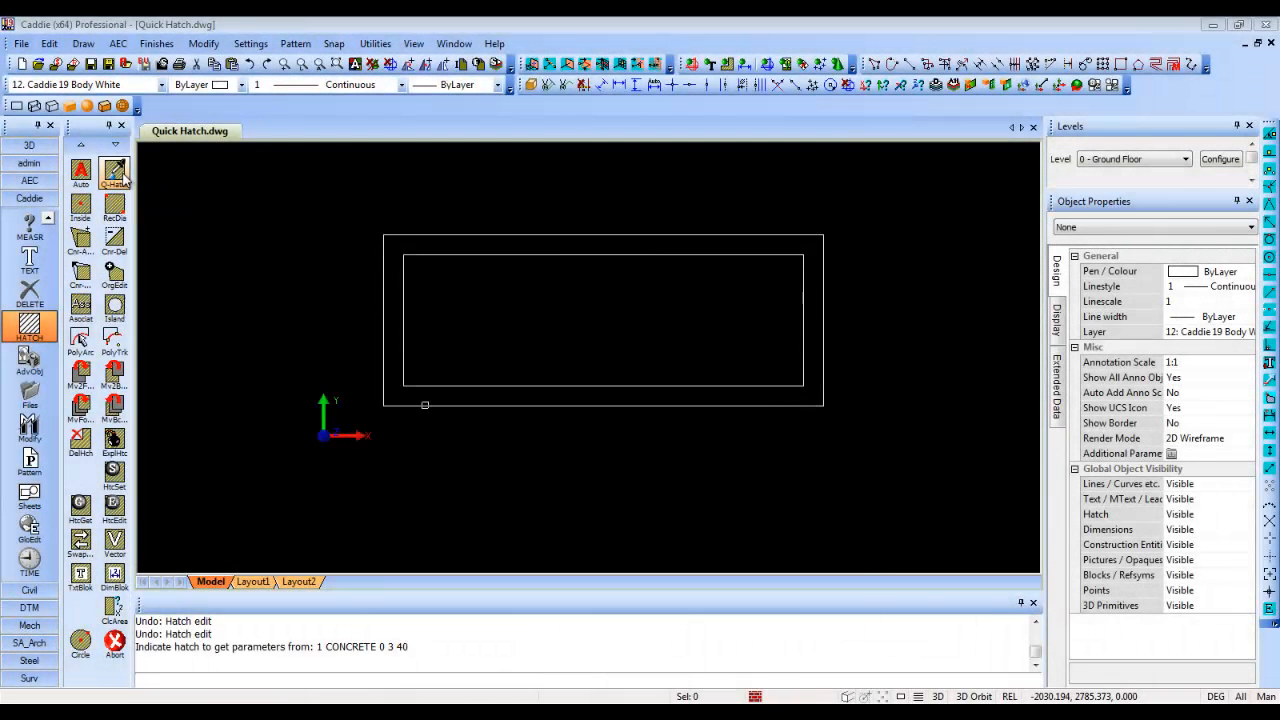
- Open Quick Hatch and examine its available presets, linestyles, patterns, fills, gradients and custom hatches
left_click(118, 174)
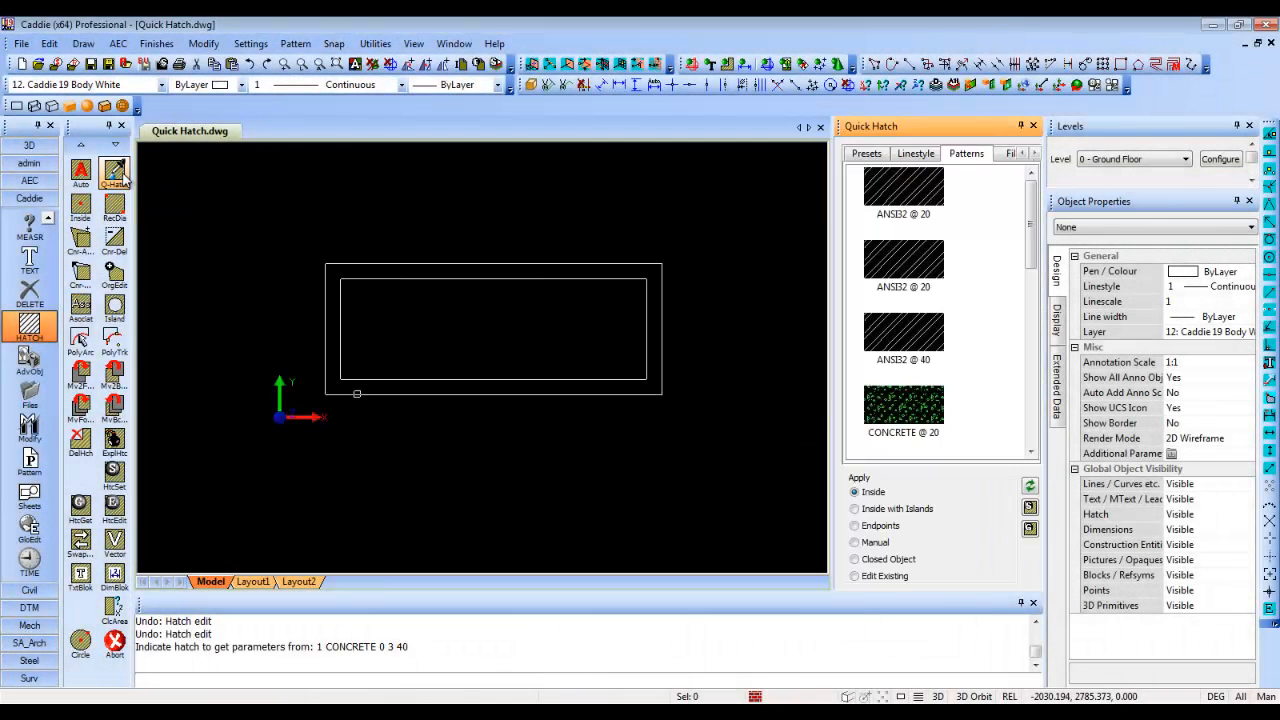
left_click(880, 157)
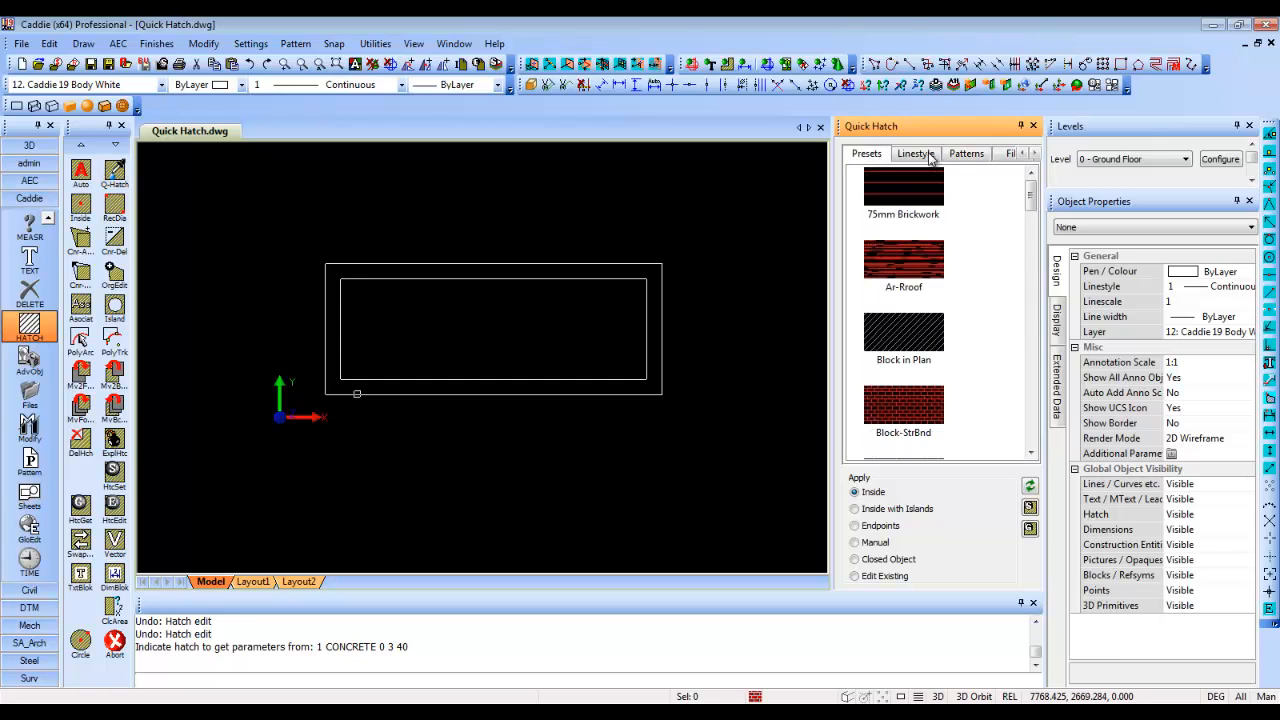
mouse_move(1030, 196)
left_mouse_down()
mouse_move(1031, 207)
mouse_move(1031, 192)
left_mouse_up()
left_click(931, 154)
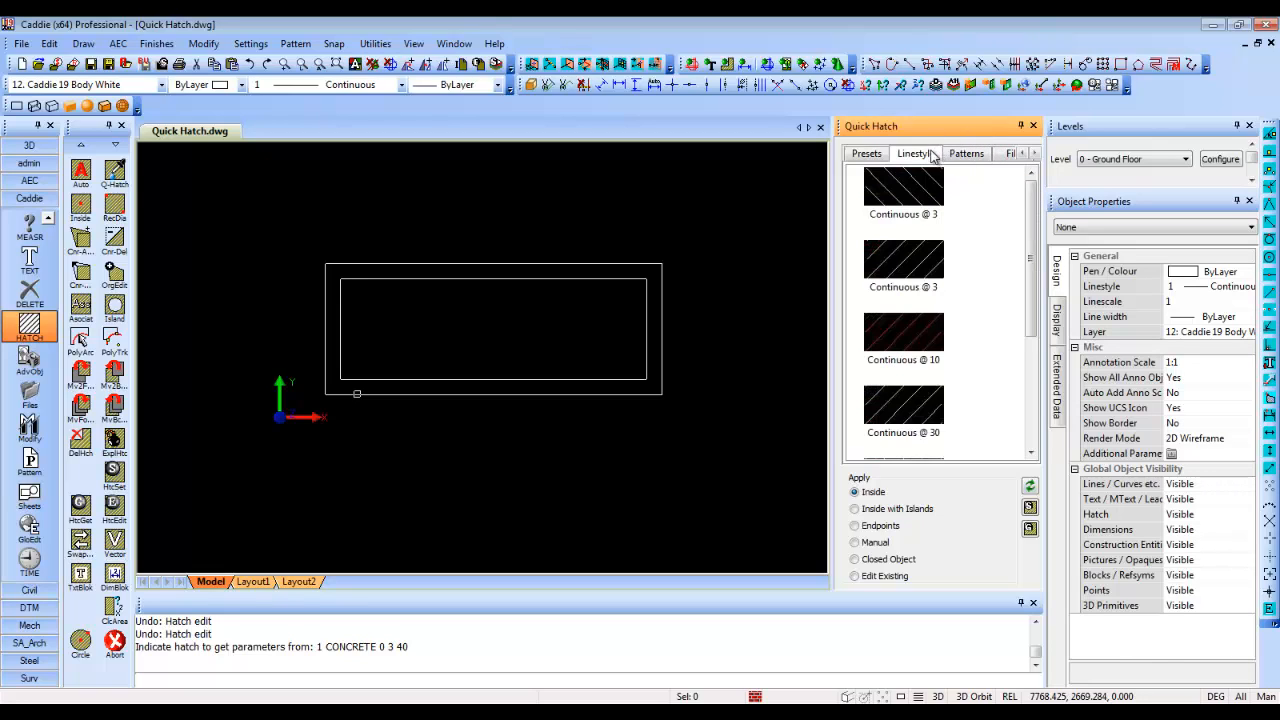
left_click(985, 156)
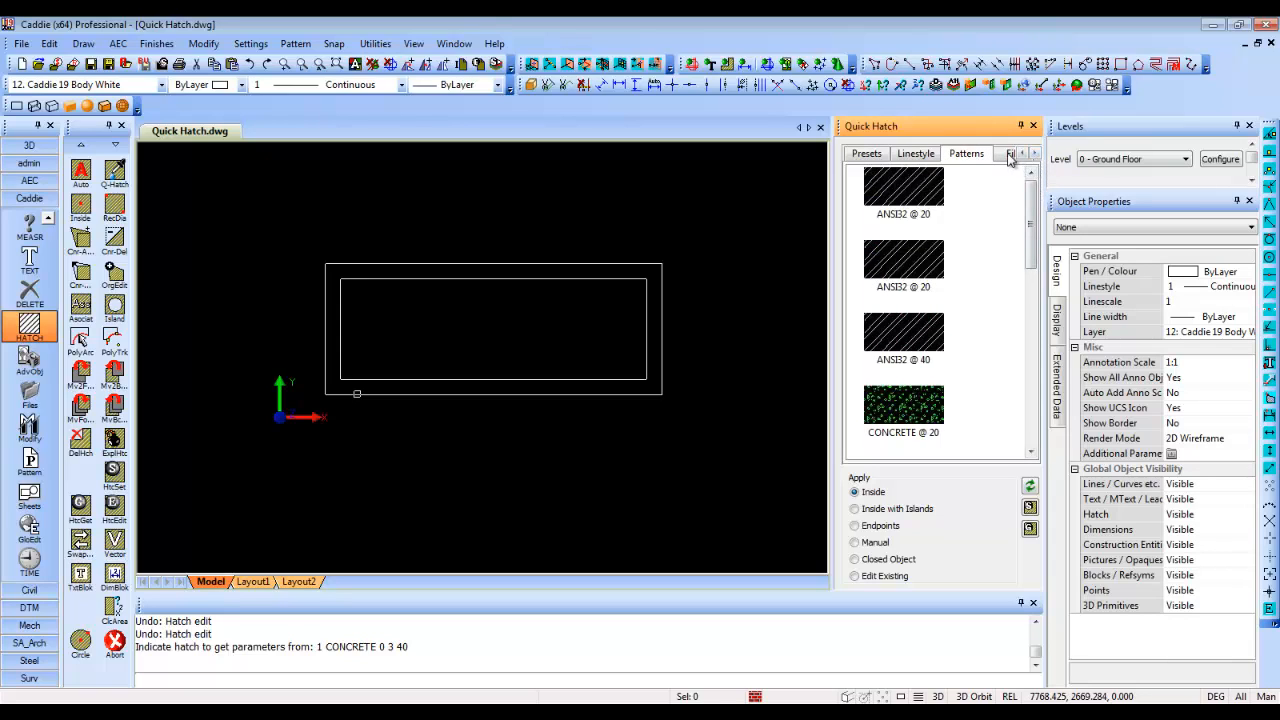
left_click(1013, 156)
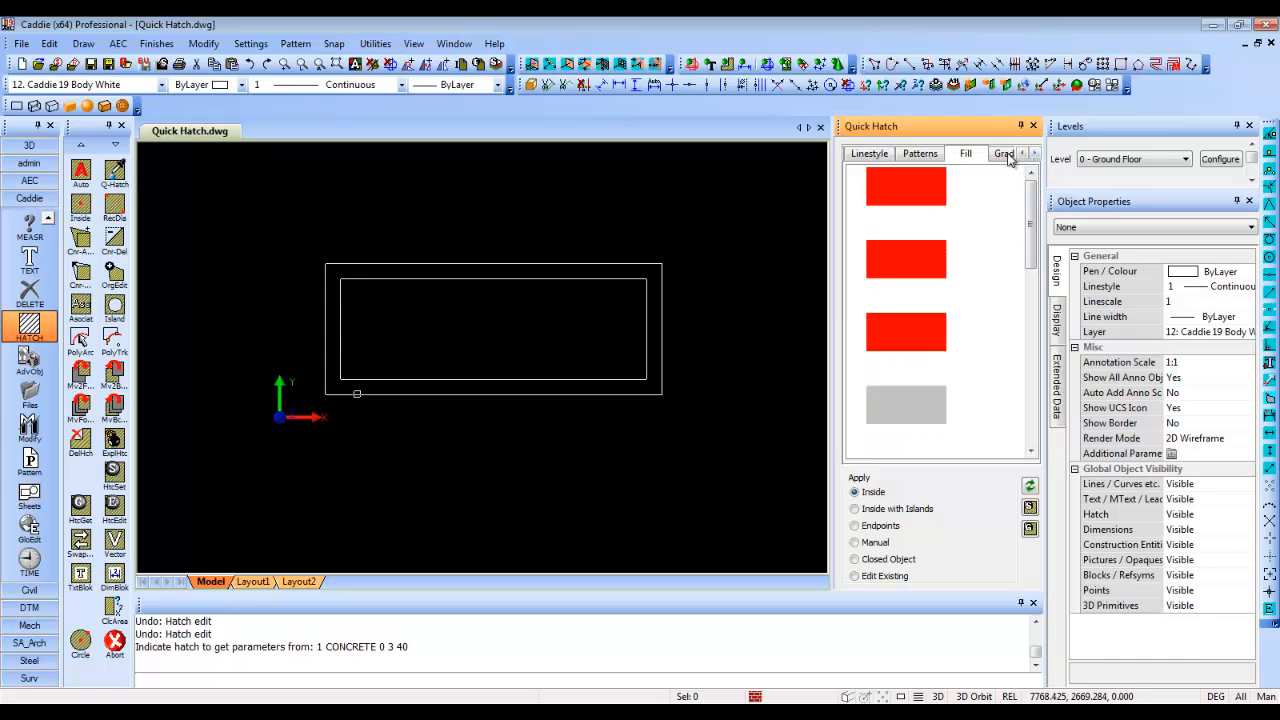
left_click(1006, 156)
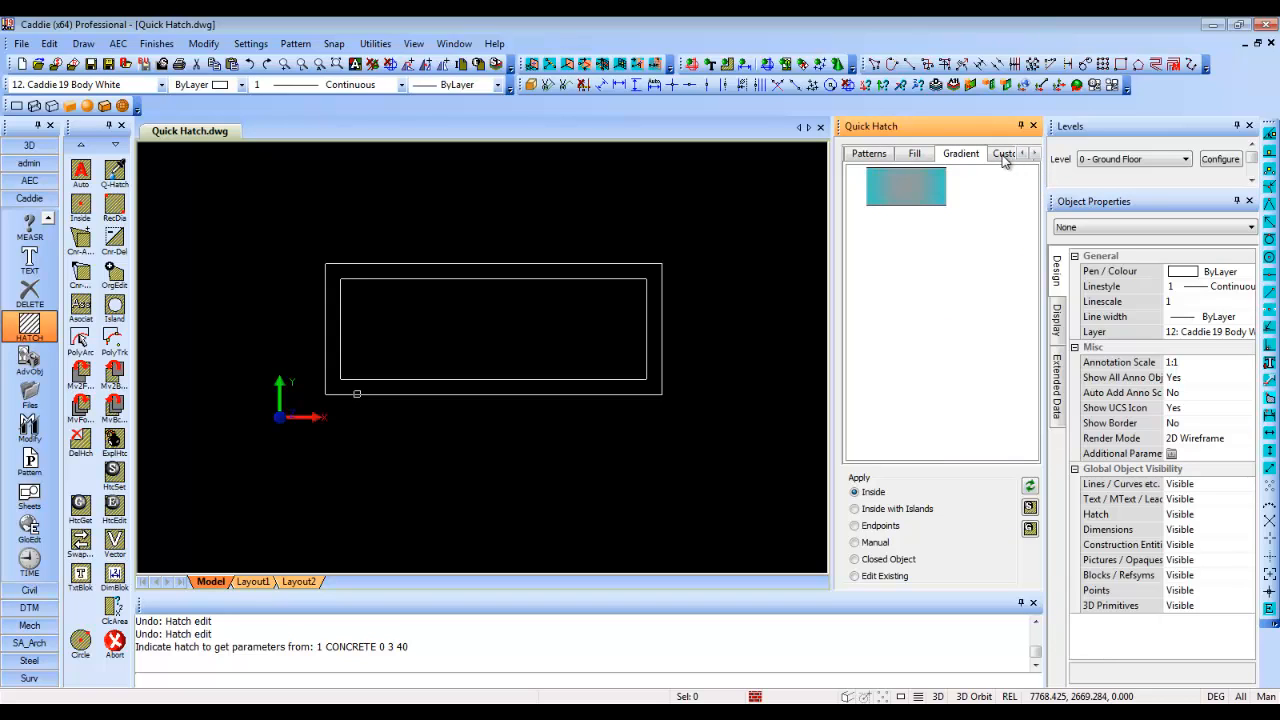
left_click(1004, 156)
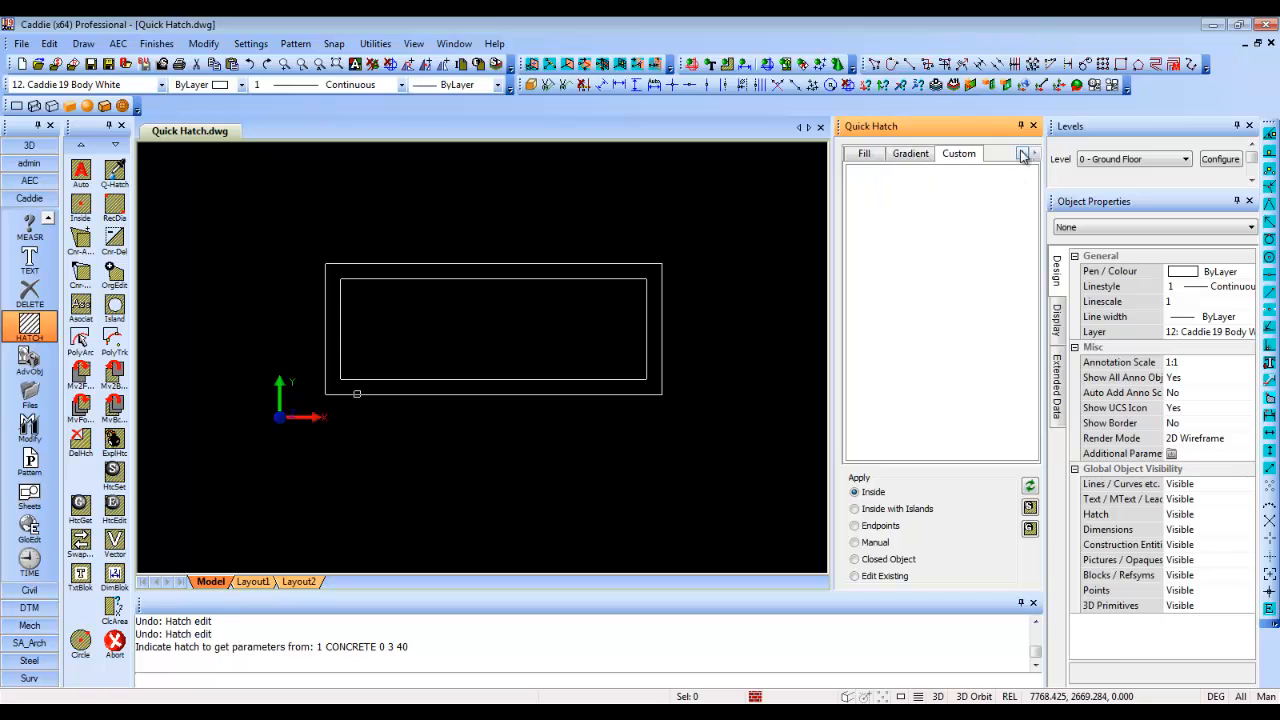
left_click(1022, 155)
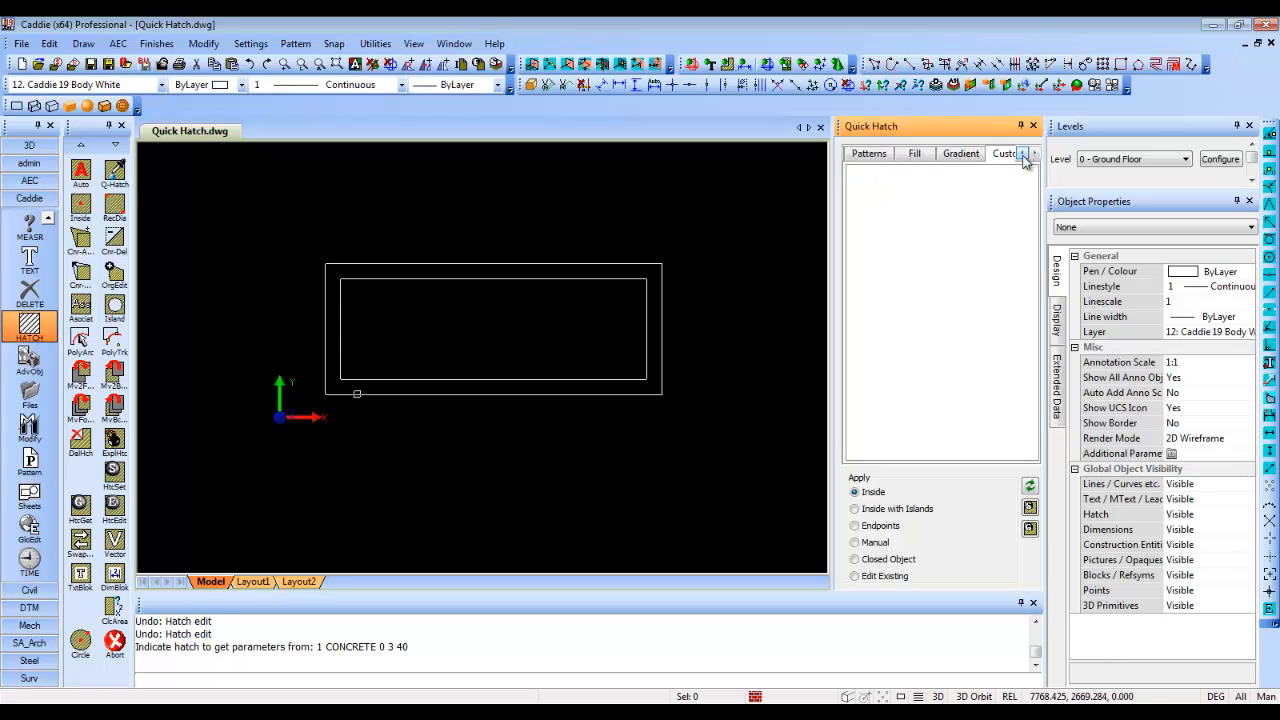
- Apply the first ANSI32 @ 20 quick hatch pattern to the outer rectangle as a Closed Object, with the inner rectangle as an island
left_click(880, 156)
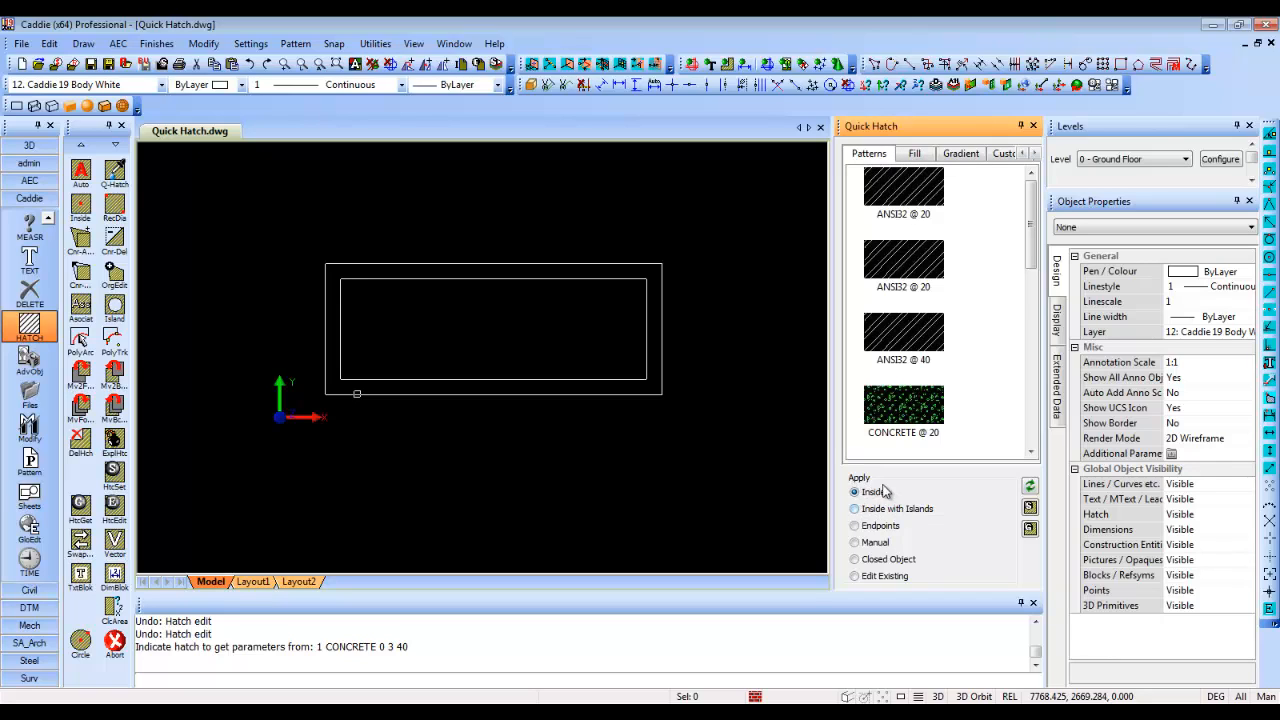
left_click(877, 560)
left_click(1030, 509)
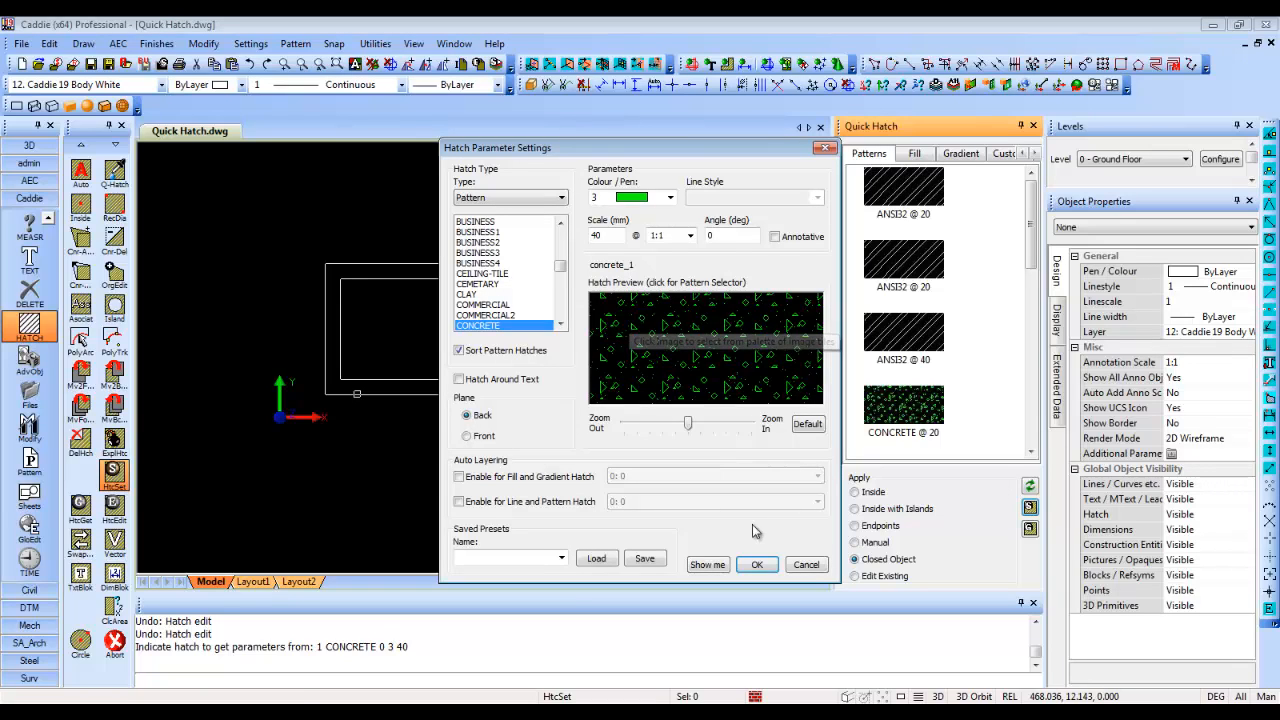
left_click(806, 565)
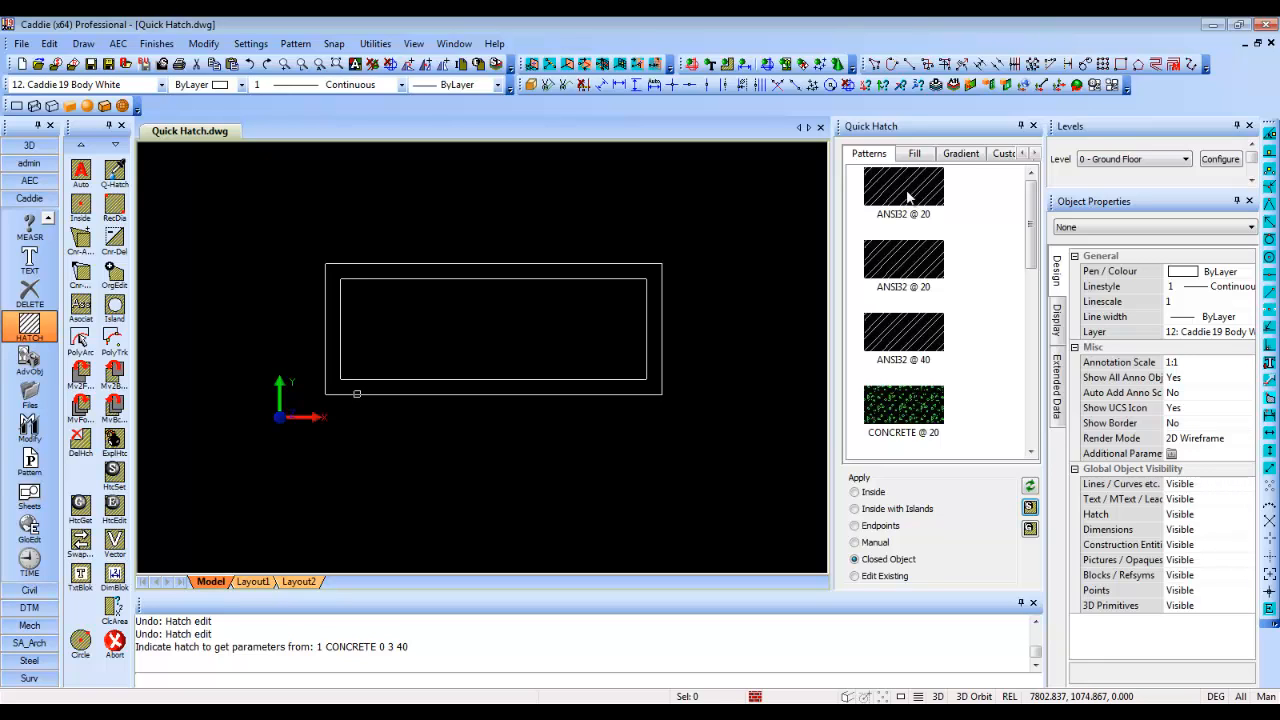
mouse_move(907, 197)
left_mouse_down()
mouse_move(915, 205)
mouse_move(660, 344)
left_mouse_up()
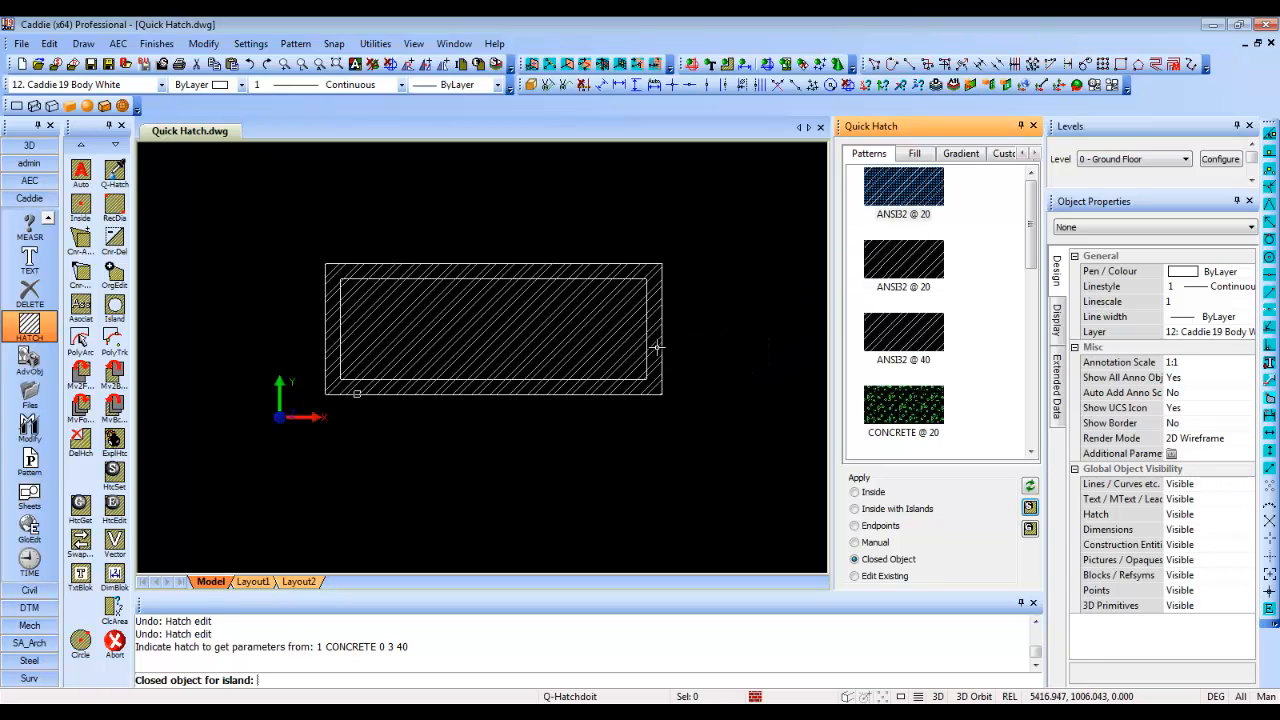
left_click(605, 366)
right_click(589, 459)
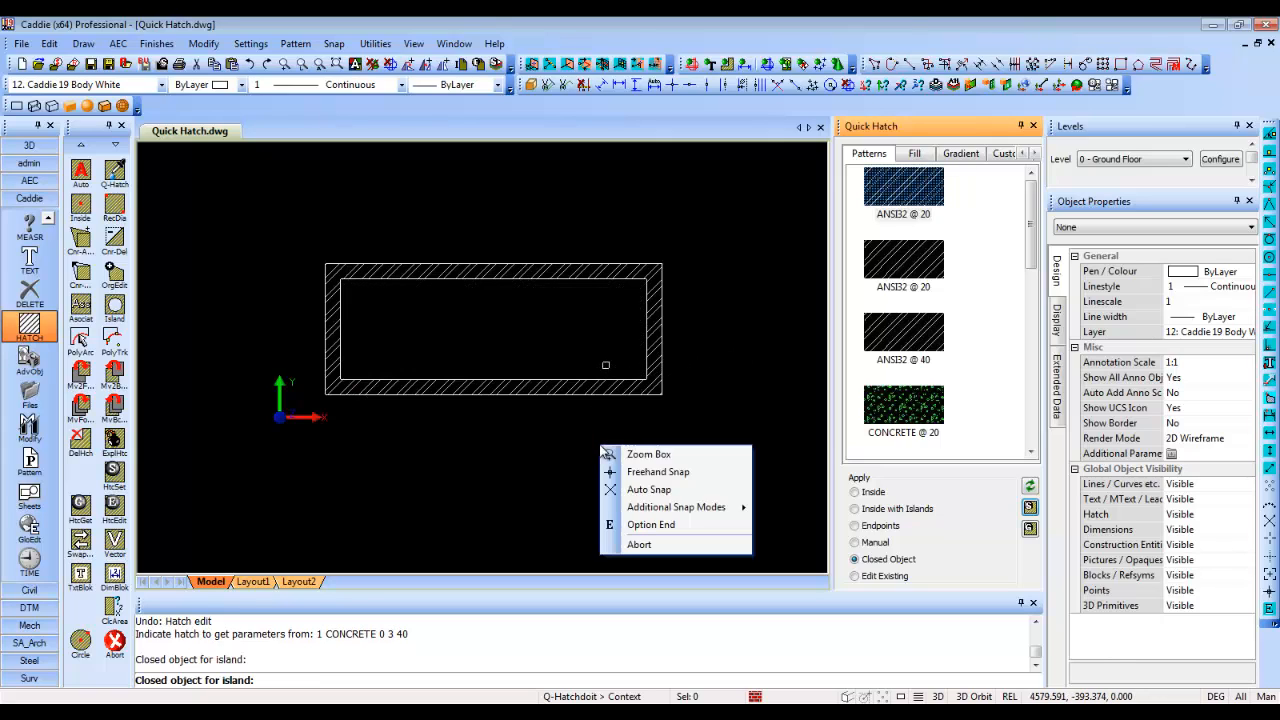
left_click(631, 522)
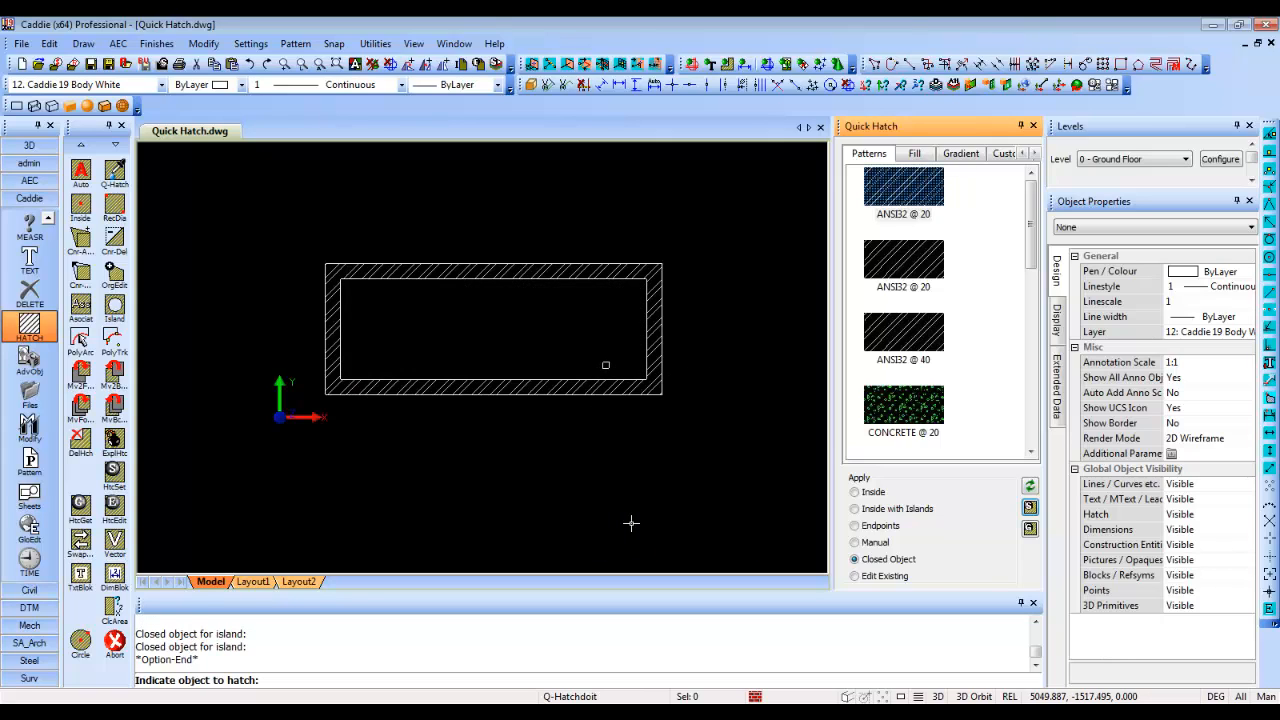
- Change the existing hatch between the two rectangles to the first red Quick Hatch fill using Edit Existing
left_click(915, 154)
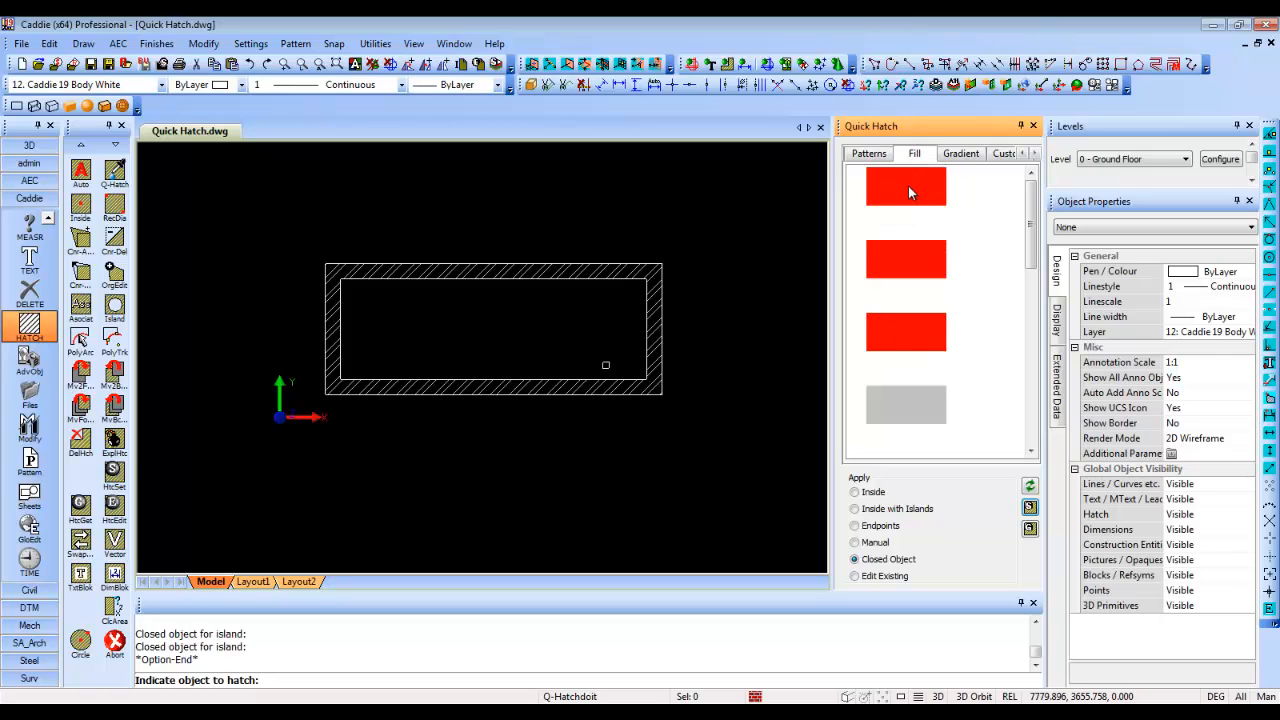
left_click(873, 578)
mouse_move(922, 198)
left_mouse_down()
mouse_move(912, 240)
mouse_move(654, 350)
left_mouse_up()
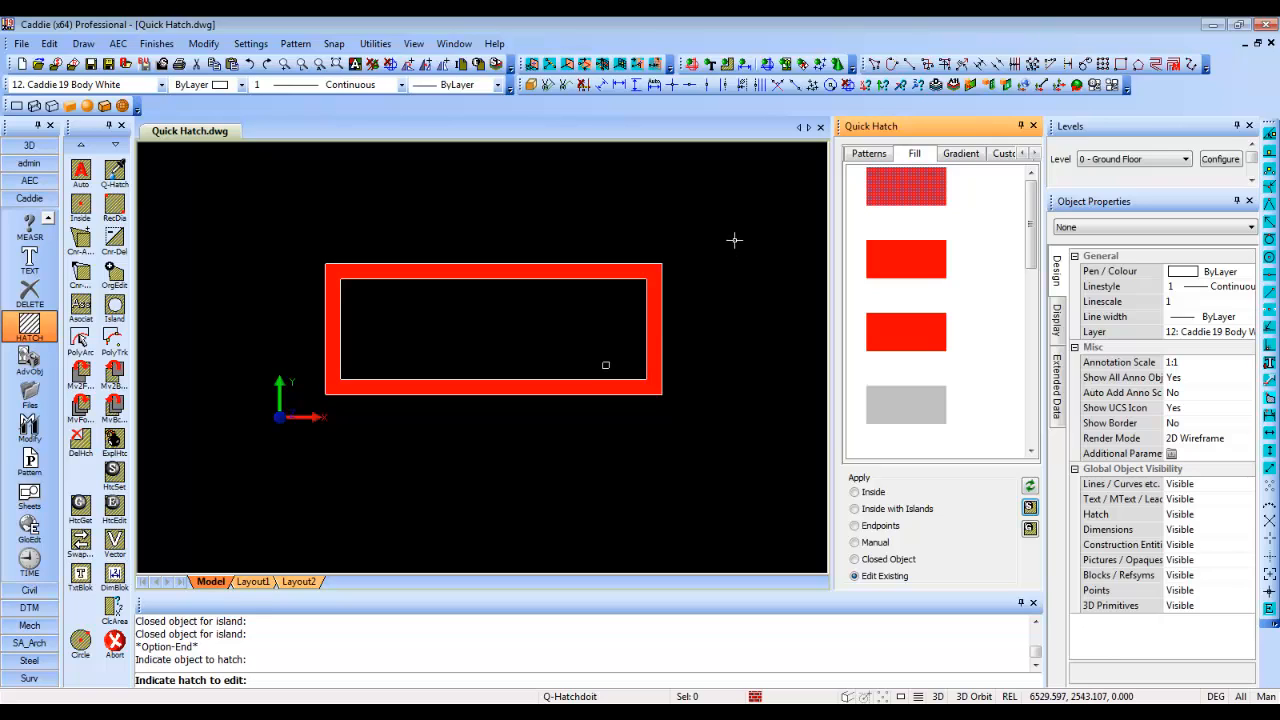
key("Escape")
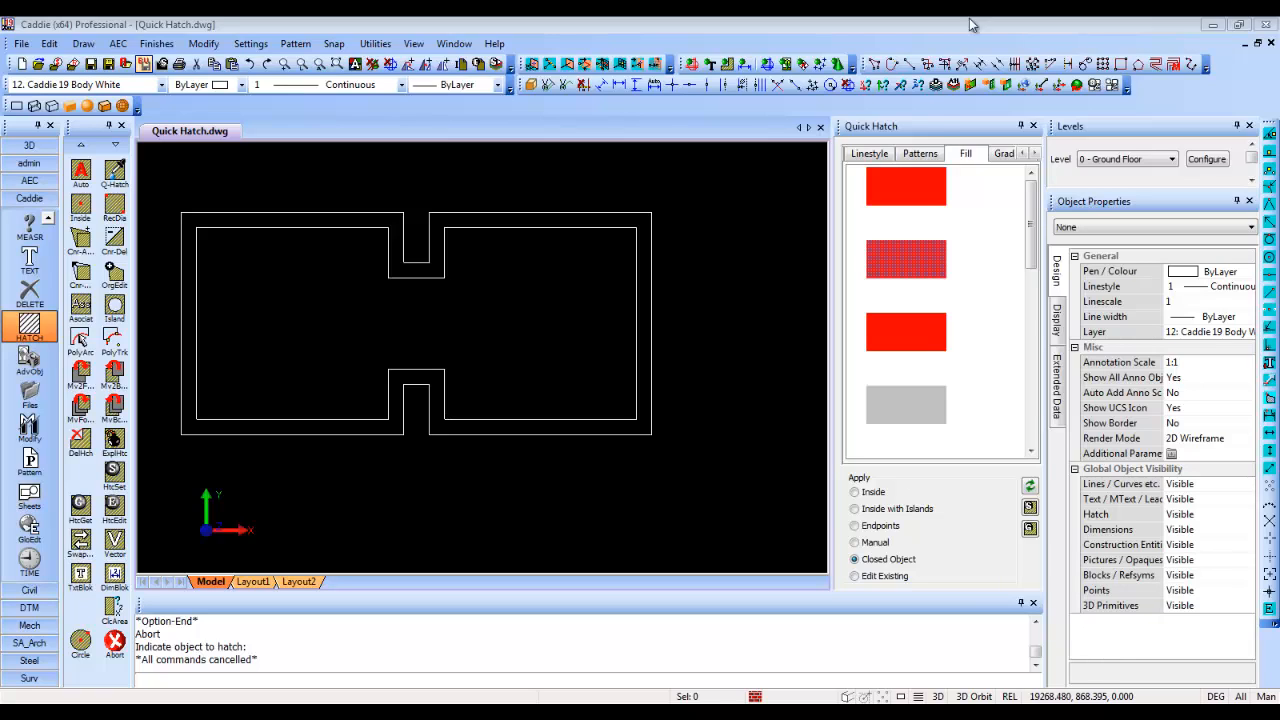
- Hatch the band of the notched outline with the first ANSI32 @ 20 pattern as a Closed Object, using the inner outline as an island
left_click(921, 156)
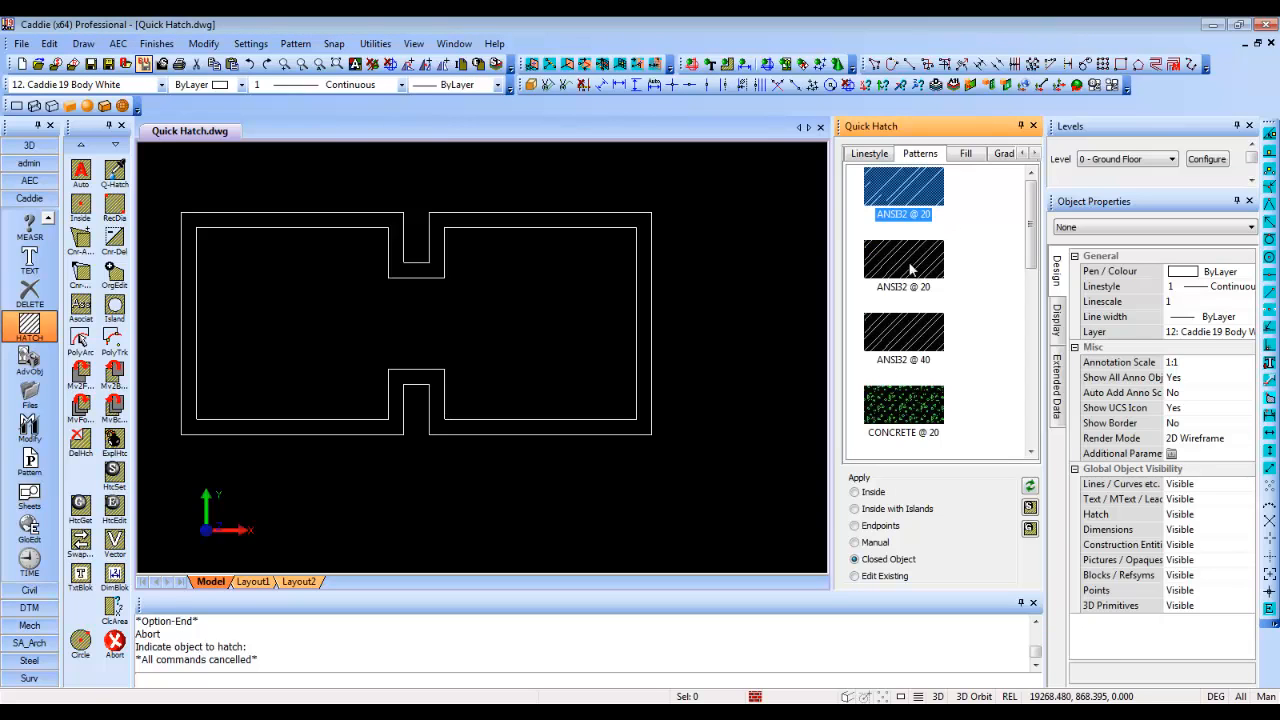
left_click(879, 563)
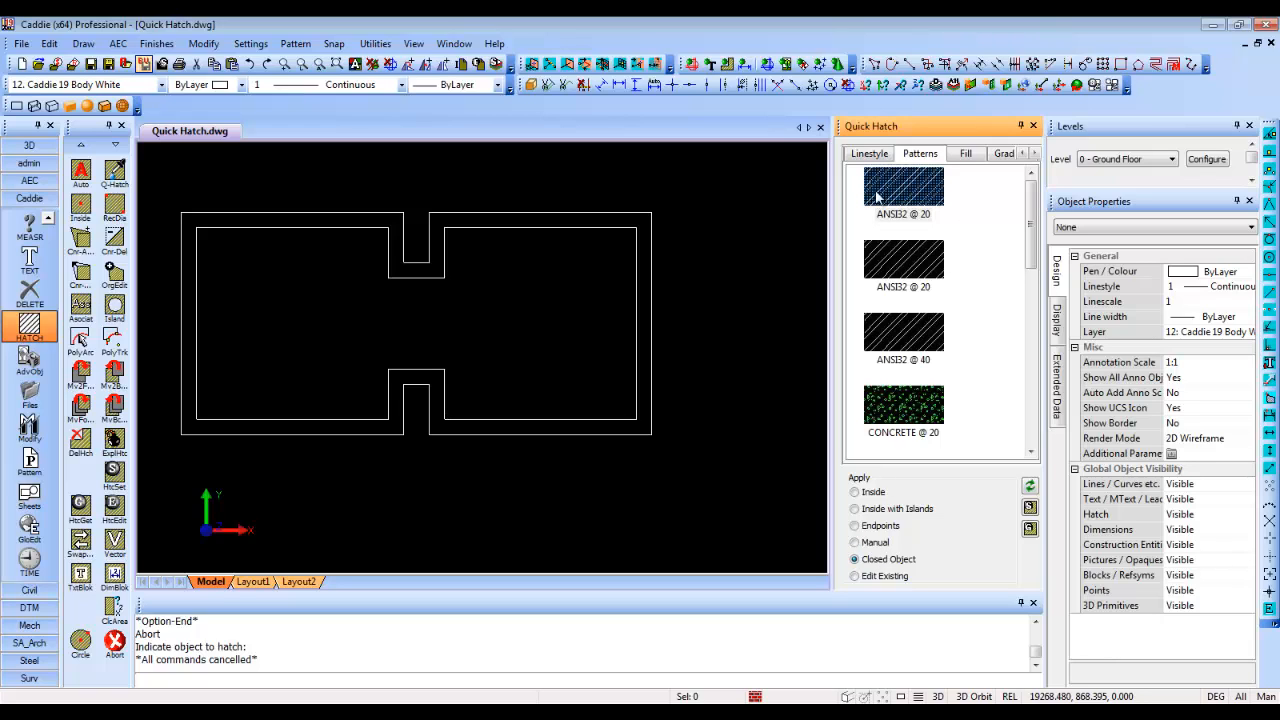
left_click(910, 193)
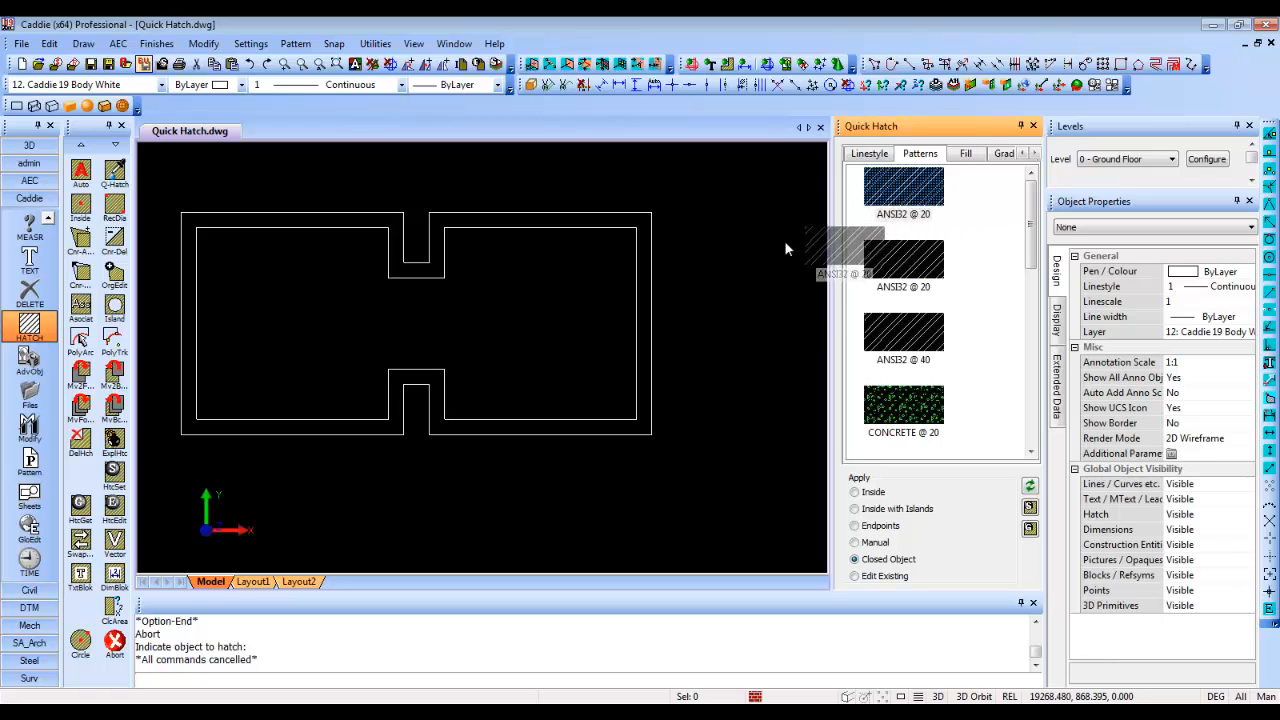
left_click(645, 410)
left_click(589, 405)
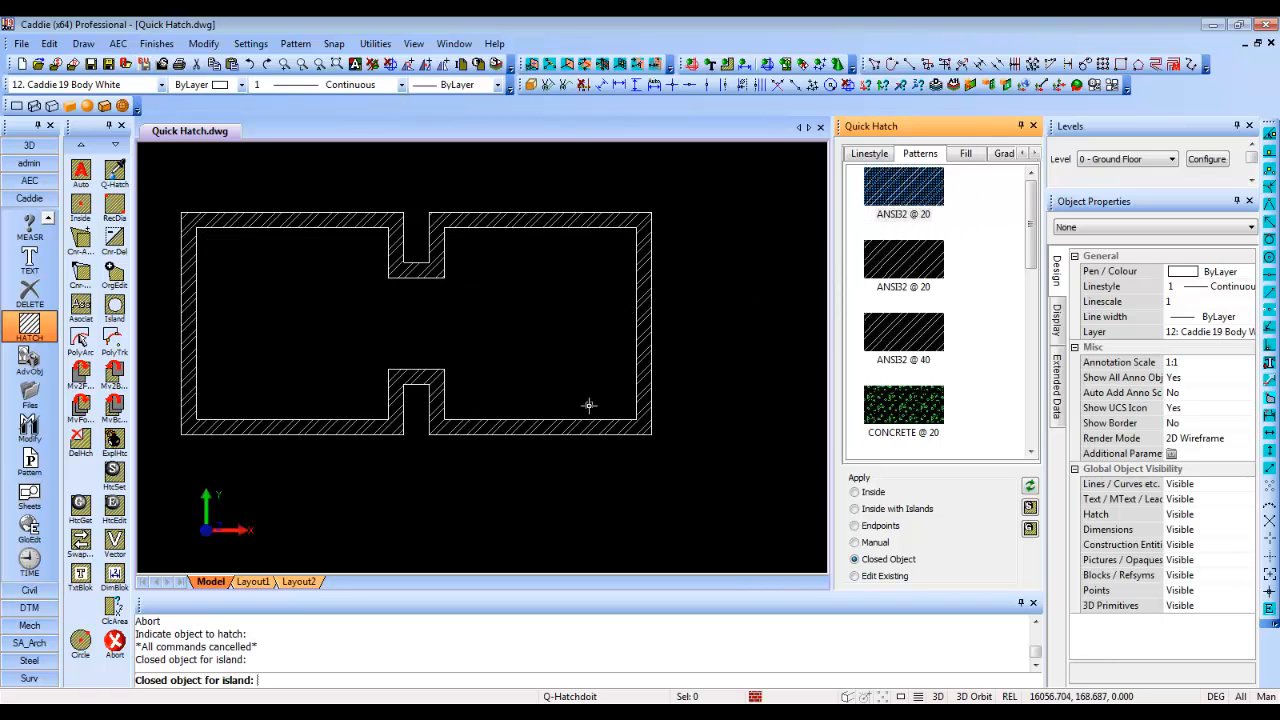
right_click(664, 264)
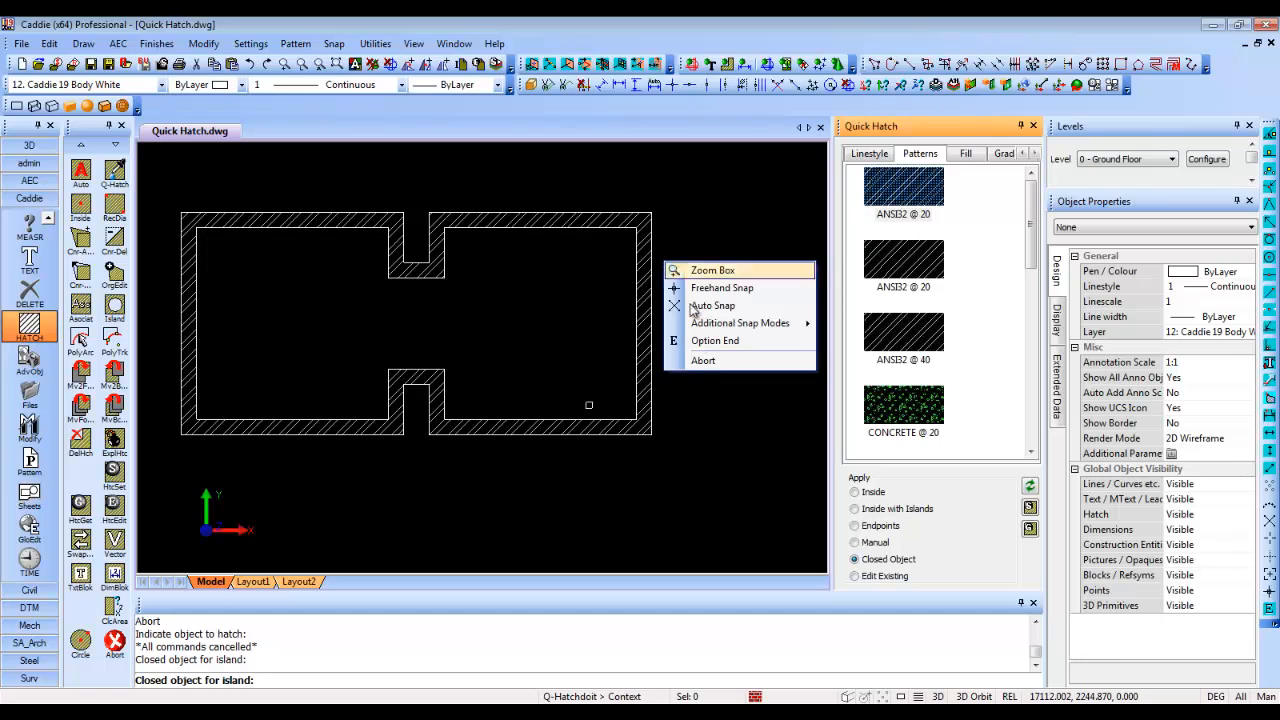
left_click(703, 362)
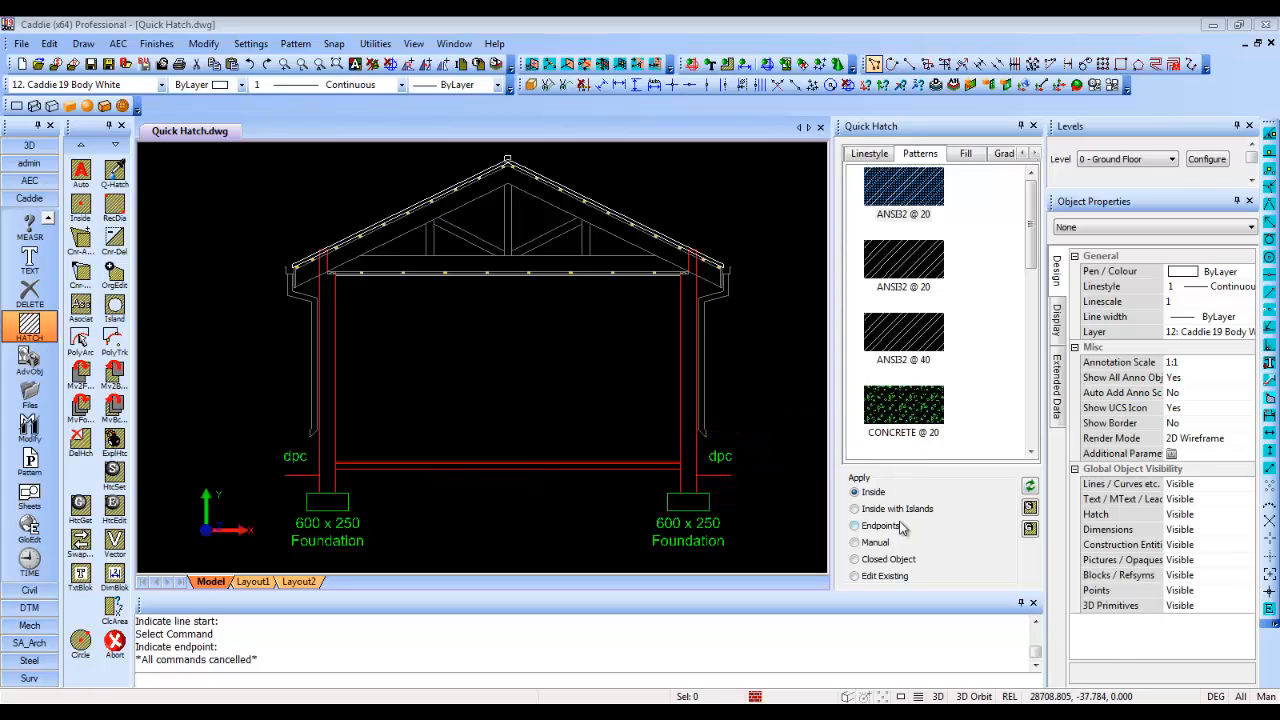
- Hatch both 600 x 250 foundations with the CONCRETE @ 20 pattern using the Inside method
left_click(880, 494)
mouse_move(888, 406)
left_mouse_down()
mouse_move(740, 502)
mouse_move(688, 503)
left_mouse_up()
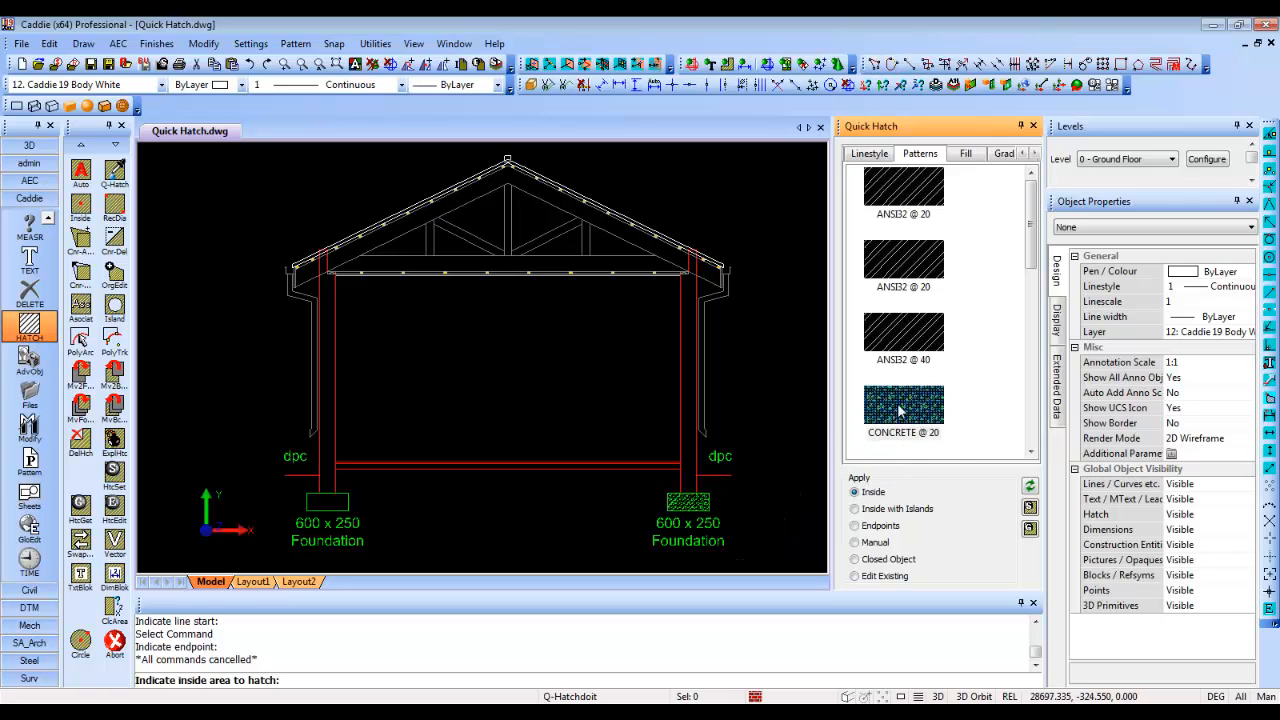
mouse_move(898, 410)
left_mouse_down()
mouse_move(442, 505)
mouse_move(328, 504)
left_mouse_up()
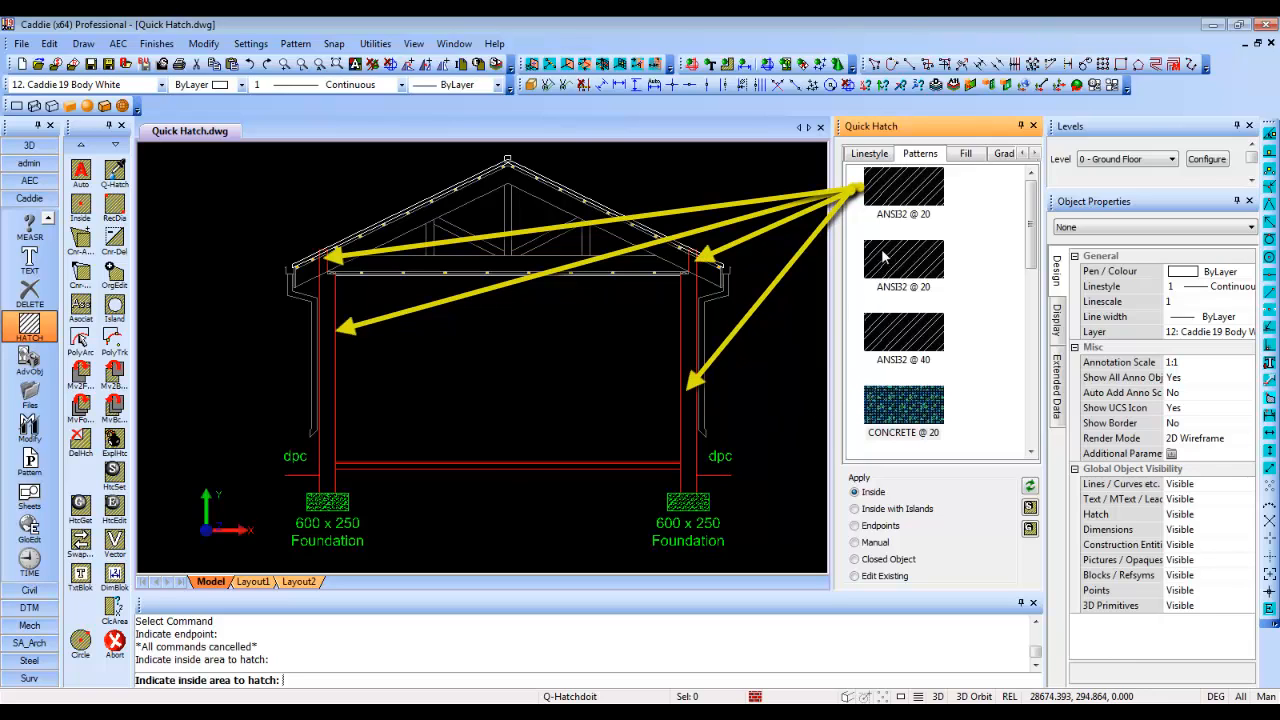
- Hatch the lower and upper parts of both walls with the first ANSI32 @ 20 pattern using the Inside method
left_click_drag(900, 198, 688, 370)
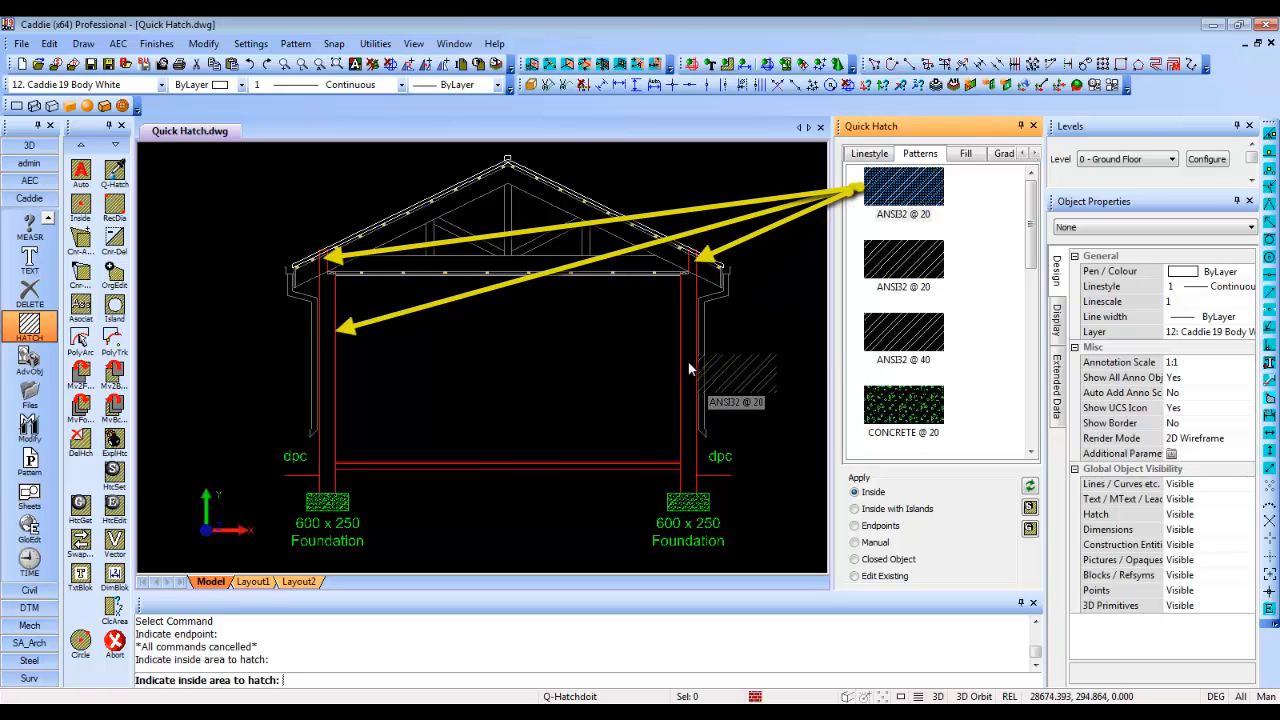
left_click(688, 370)
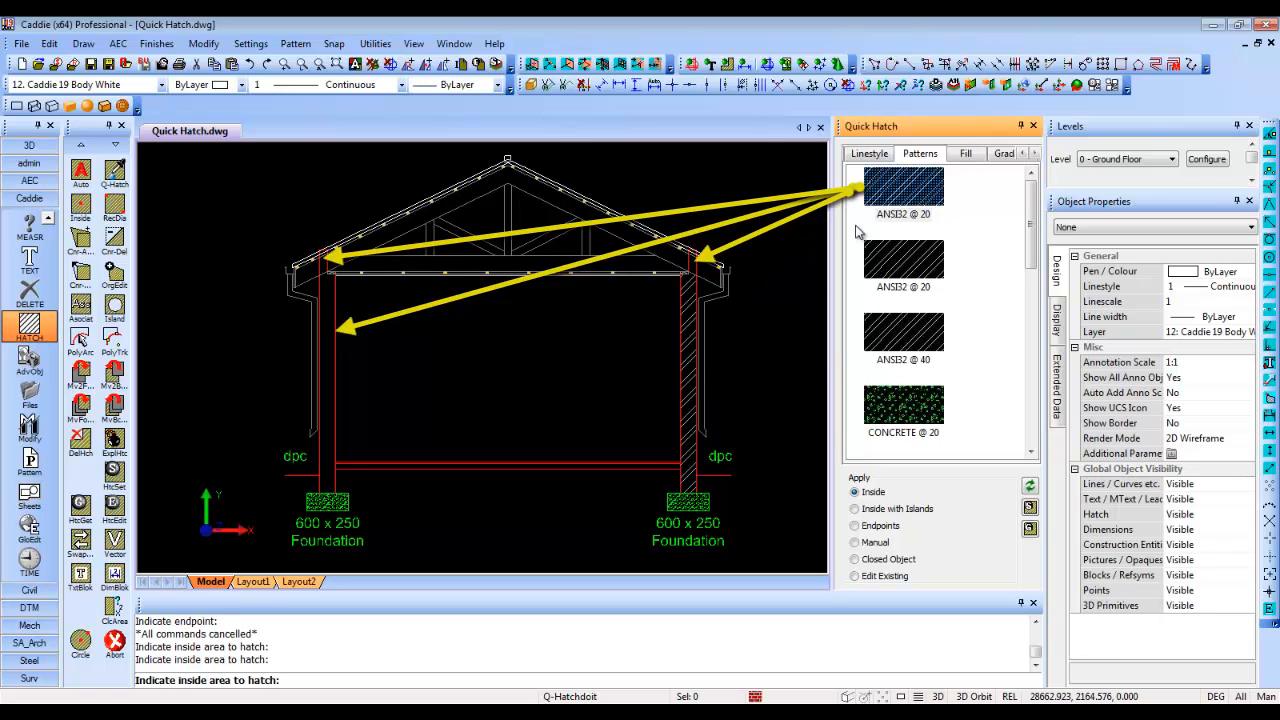
left_click(693, 276)
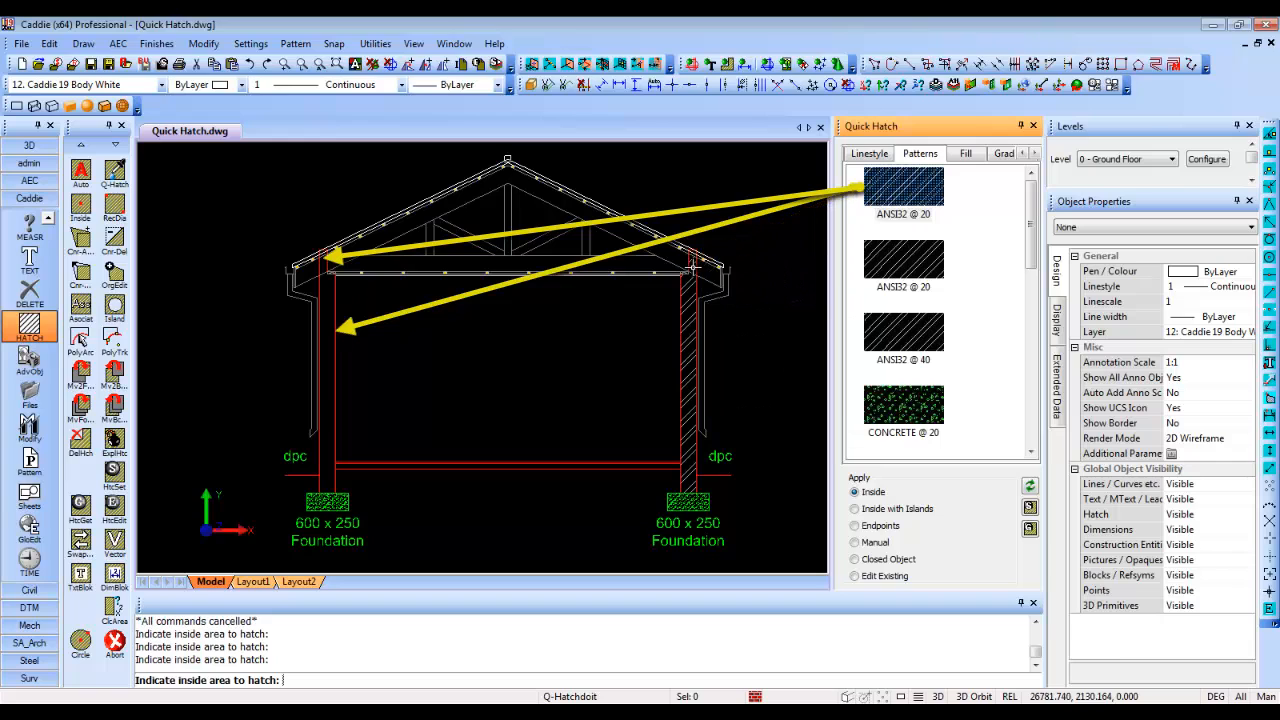
left_click(331, 273)
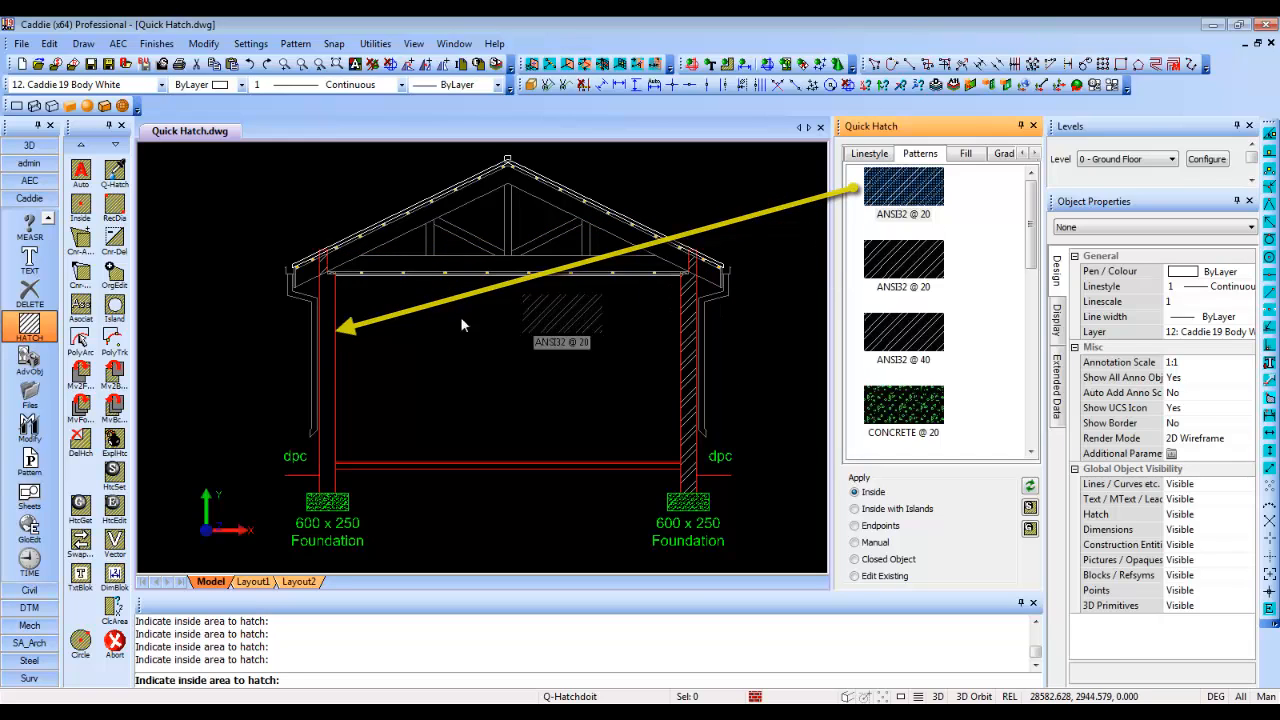
left_click(328, 348)
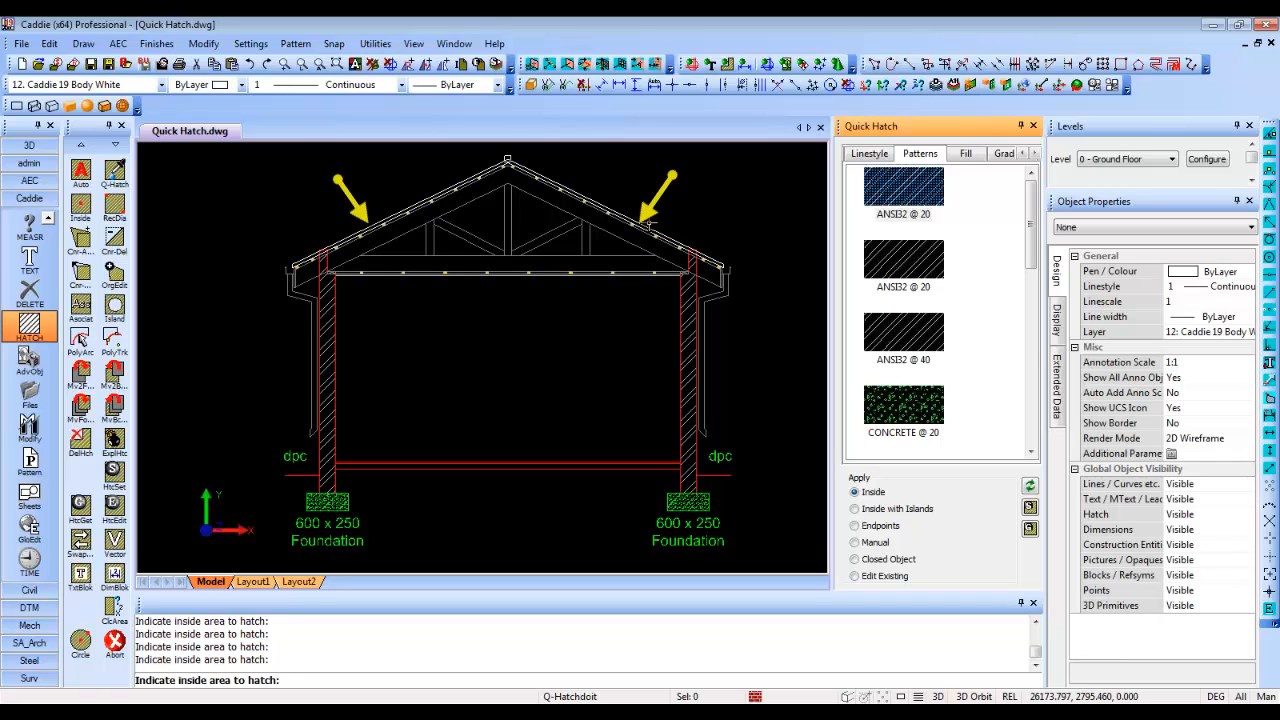
- Check that the roof covering is a single closed polyline and fill it with the orange fill as a Closed Object
key("Escape")
left_click(648, 227)
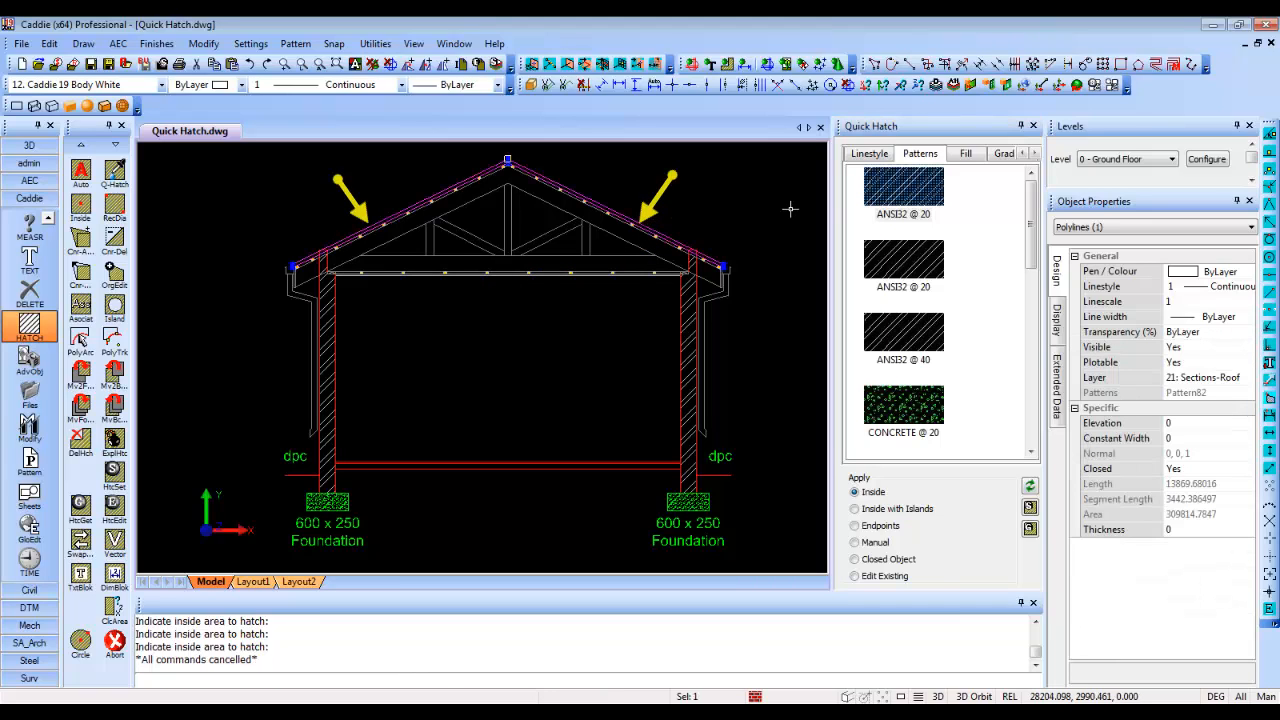
key("Escape")
left_click(876, 561)
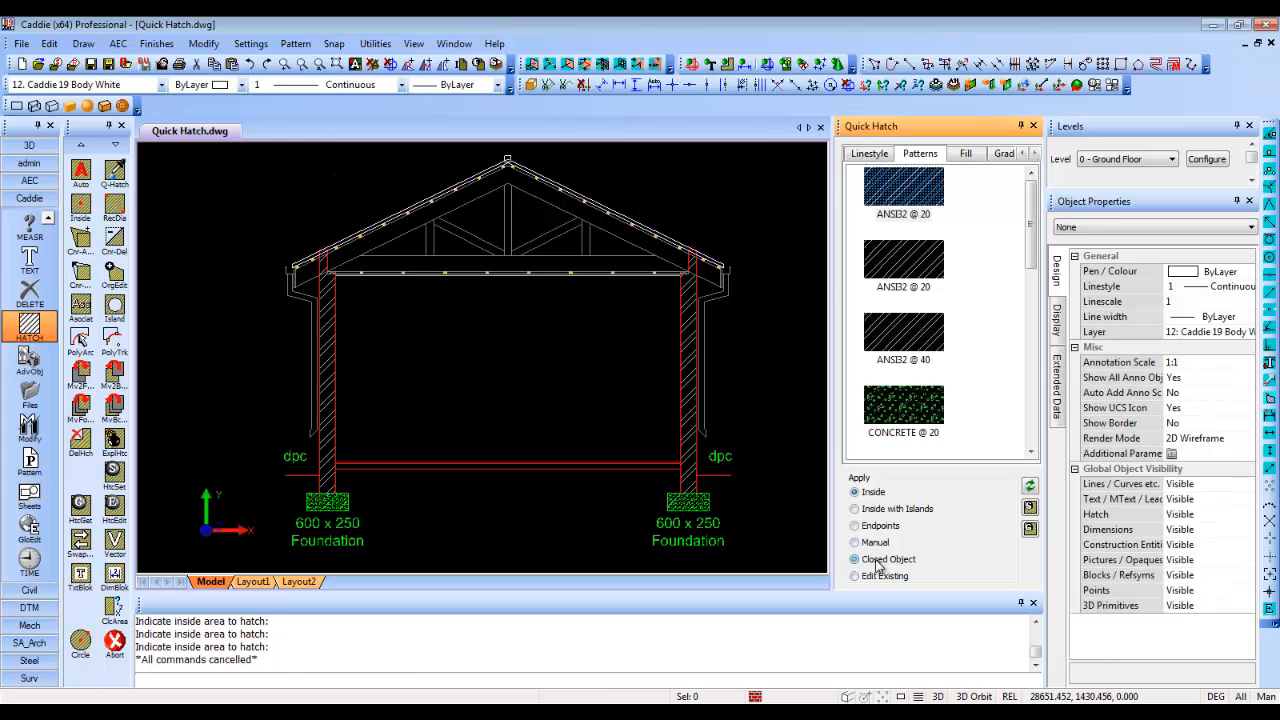
left_click(966, 154)
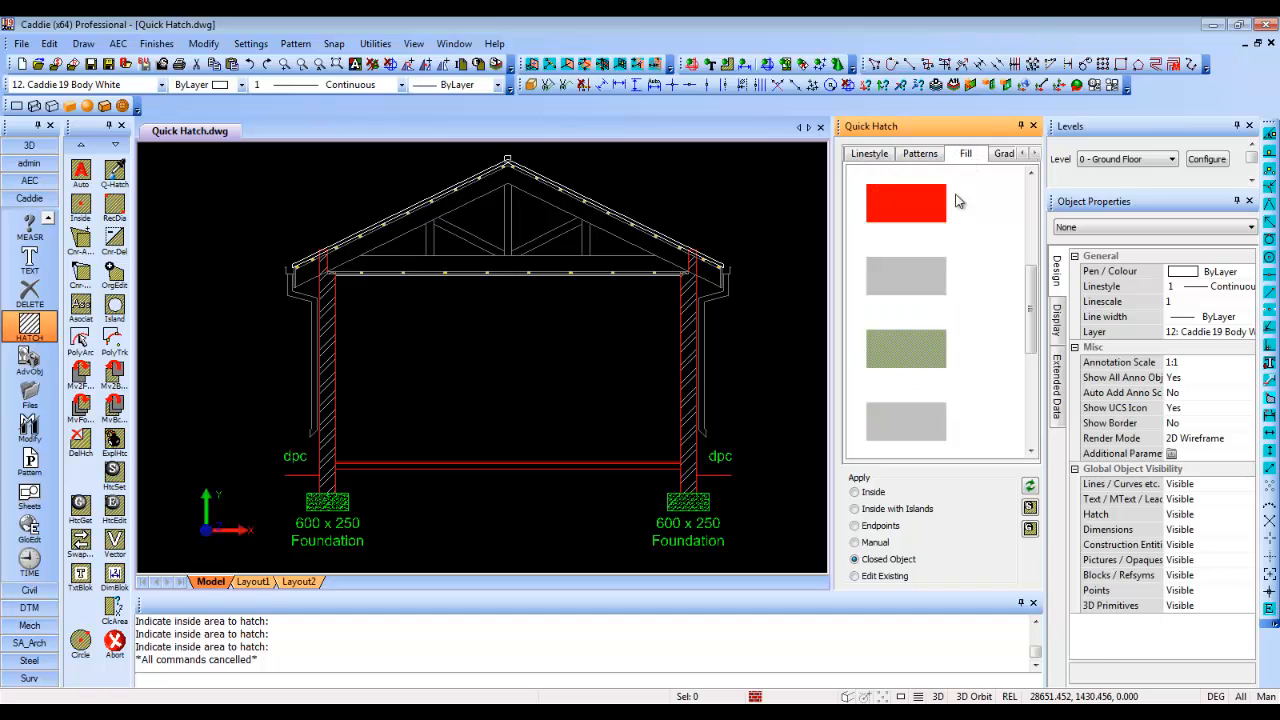
left_click_drag(902, 362, 713, 263)
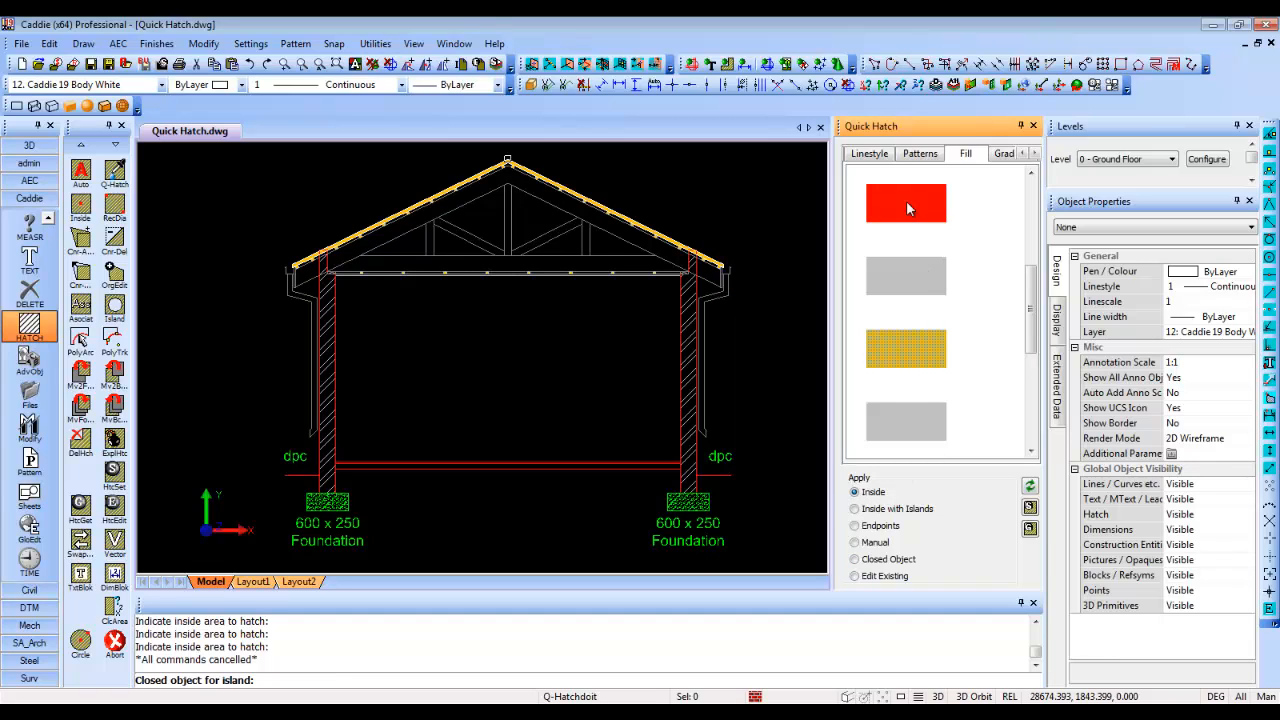
- Fill the roof truss members and rafter ends with the same orange fill using the Inside method
mouse_move(892, 353)
left_mouse_down()
mouse_move(740, 276)
mouse_move(657, 249)
mouse_move(716, 301)
mouse_move(626, 265)
left_mouse_up()
left_click_drag(882, 345, 584, 233)
left_click_drag(896, 347, 572, 233)
left_click_drag(895, 344, 505, 226)
left_click_drag(893, 350, 302, 277)
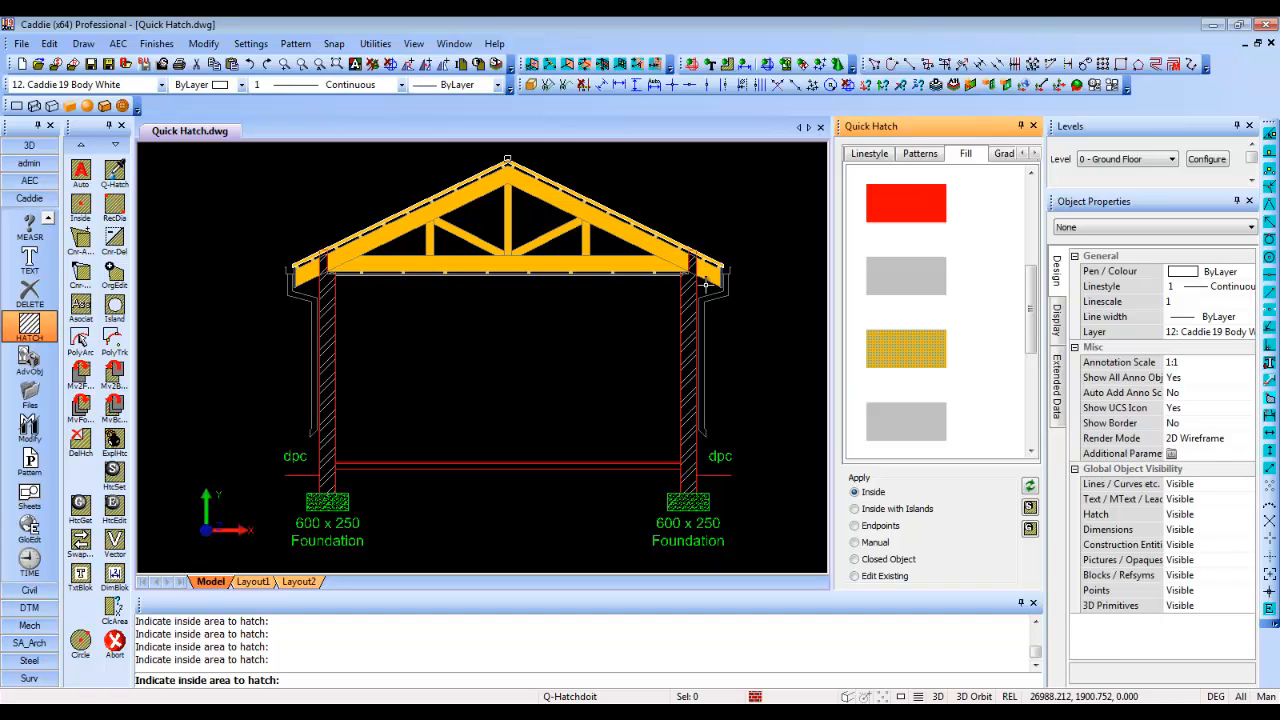
key("Escape")
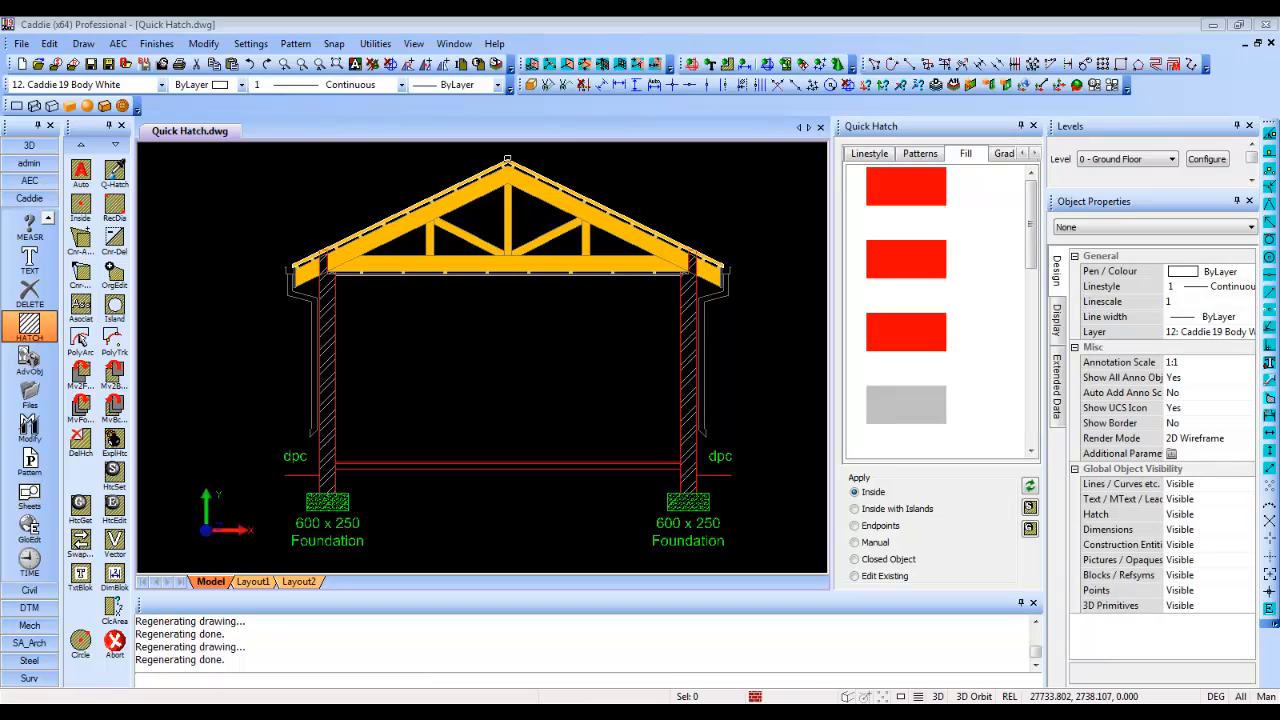
- Change the orange truss and rafter-end hatches to the yellow fill at the end of the fill presets using Edit Existing
left_click_drag(1032, 215, 1036, 392)
left_click(924, 428)
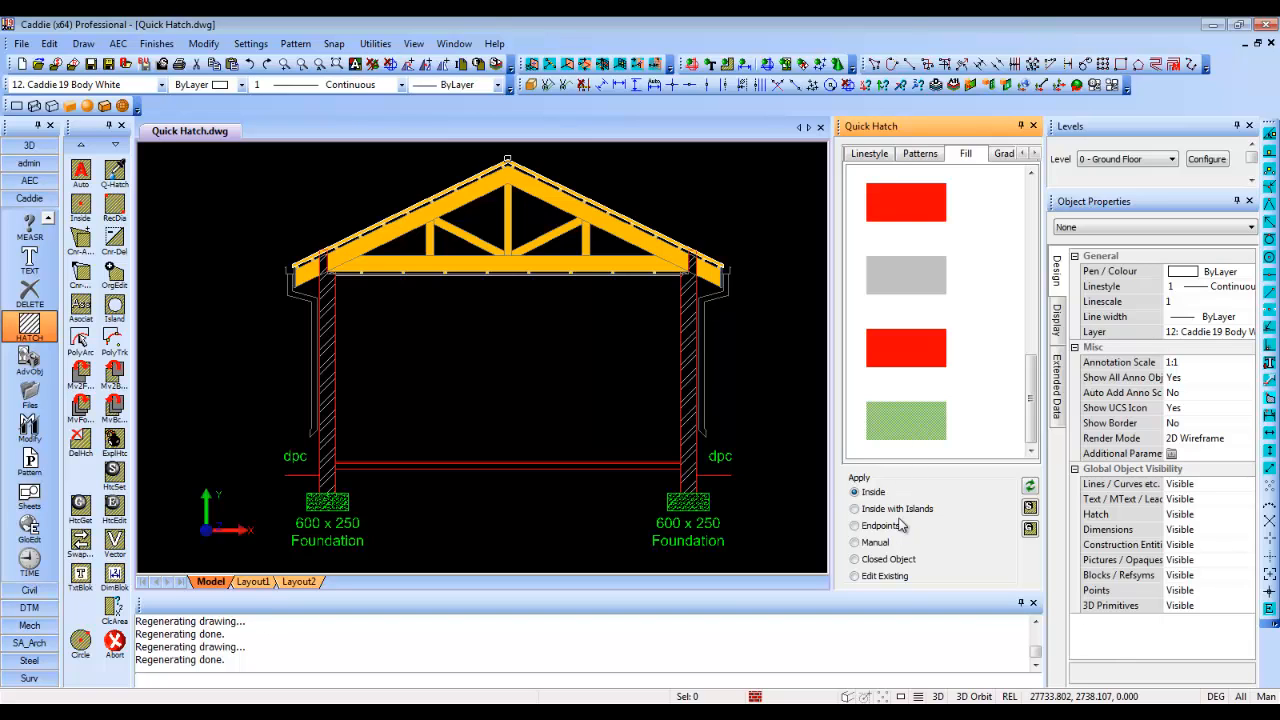
left_click(856, 576)
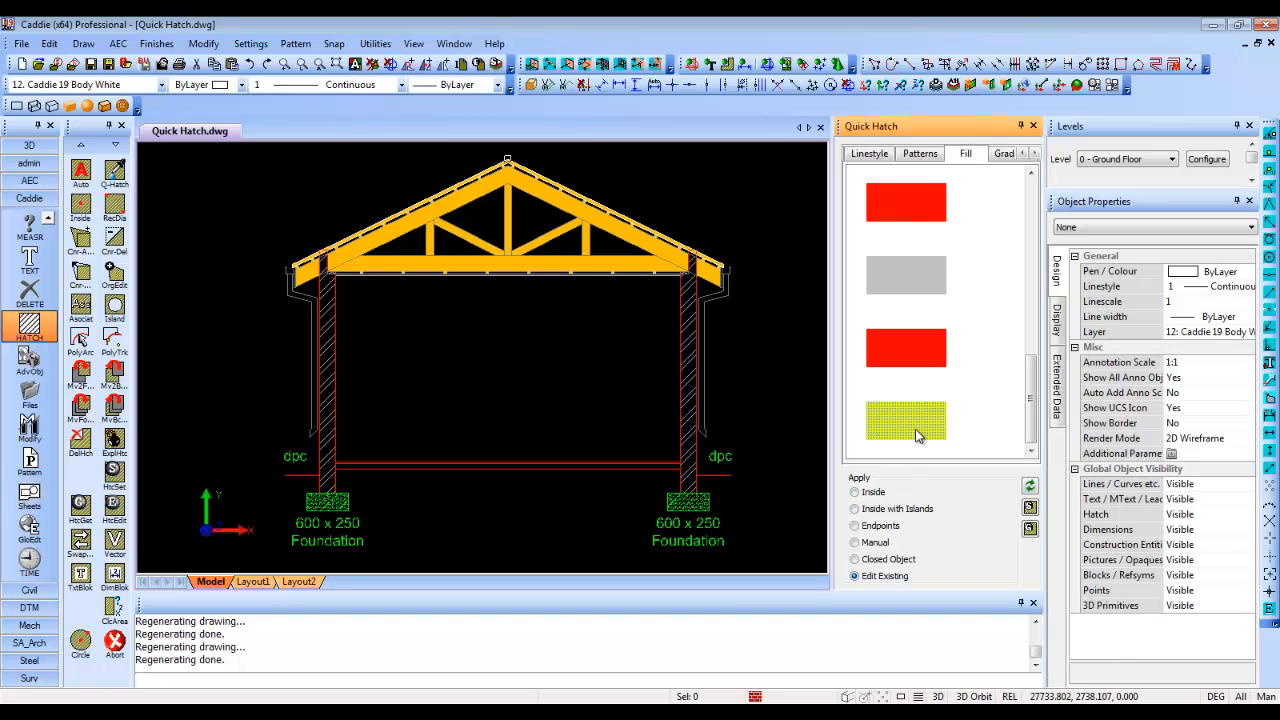
left_click_drag(920, 428, 712, 285)
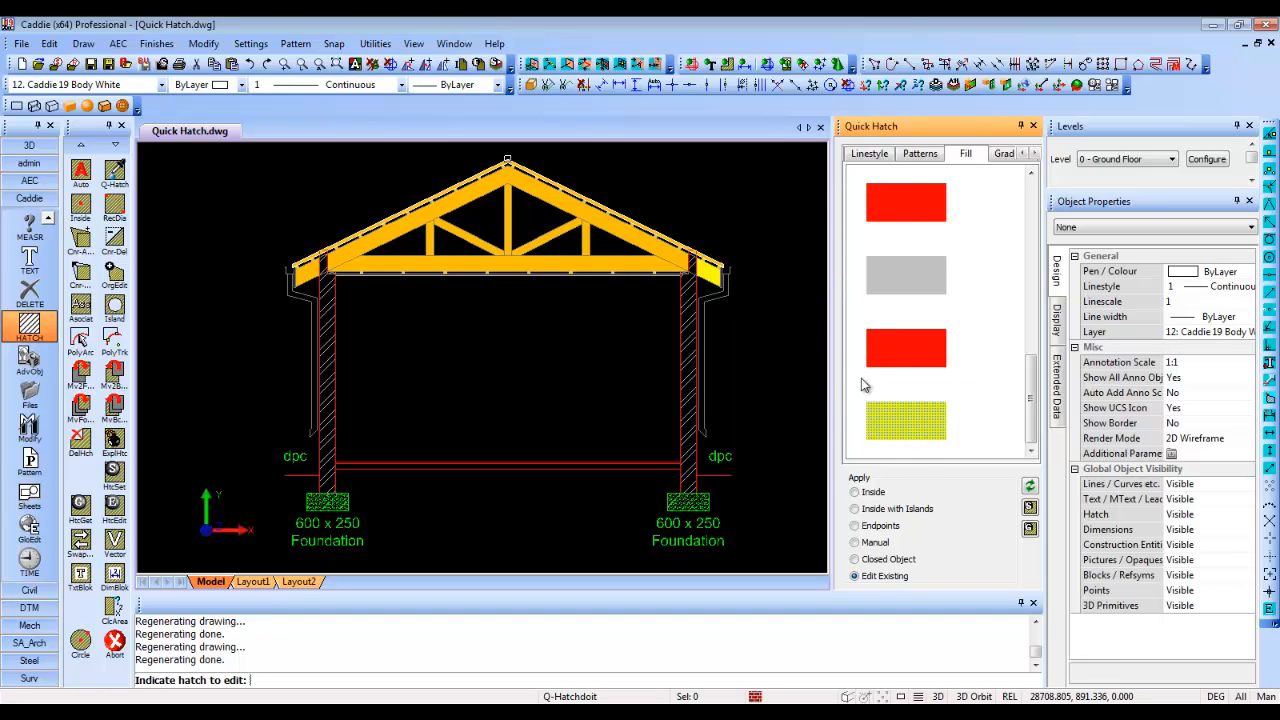
left_click_drag(900, 419, 676, 258)
left_click_drag(905, 418, 552, 237)
left_click_drag(904, 419, 509, 295)
left_click_drag(904, 419, 312, 279)
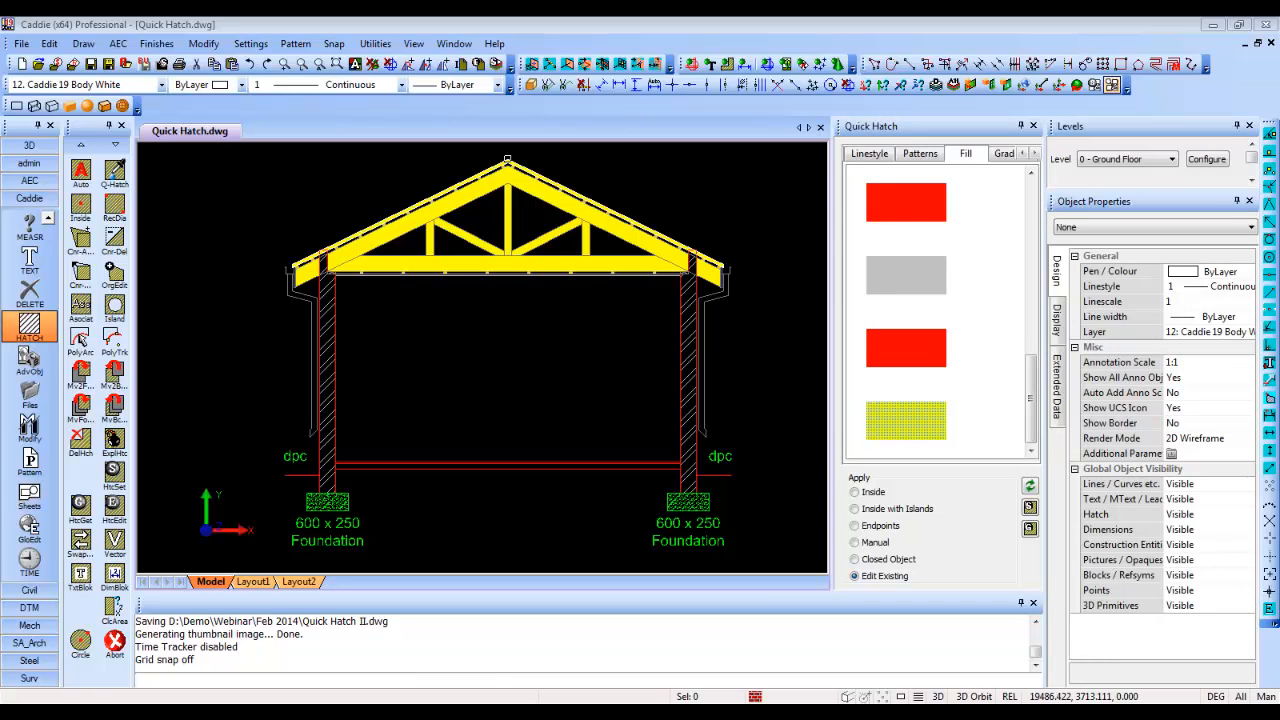
- Add a solid green preset to Quick Hatch by setting the hatch parameters to type Fill with pen colour 3
left_click(1030, 510)
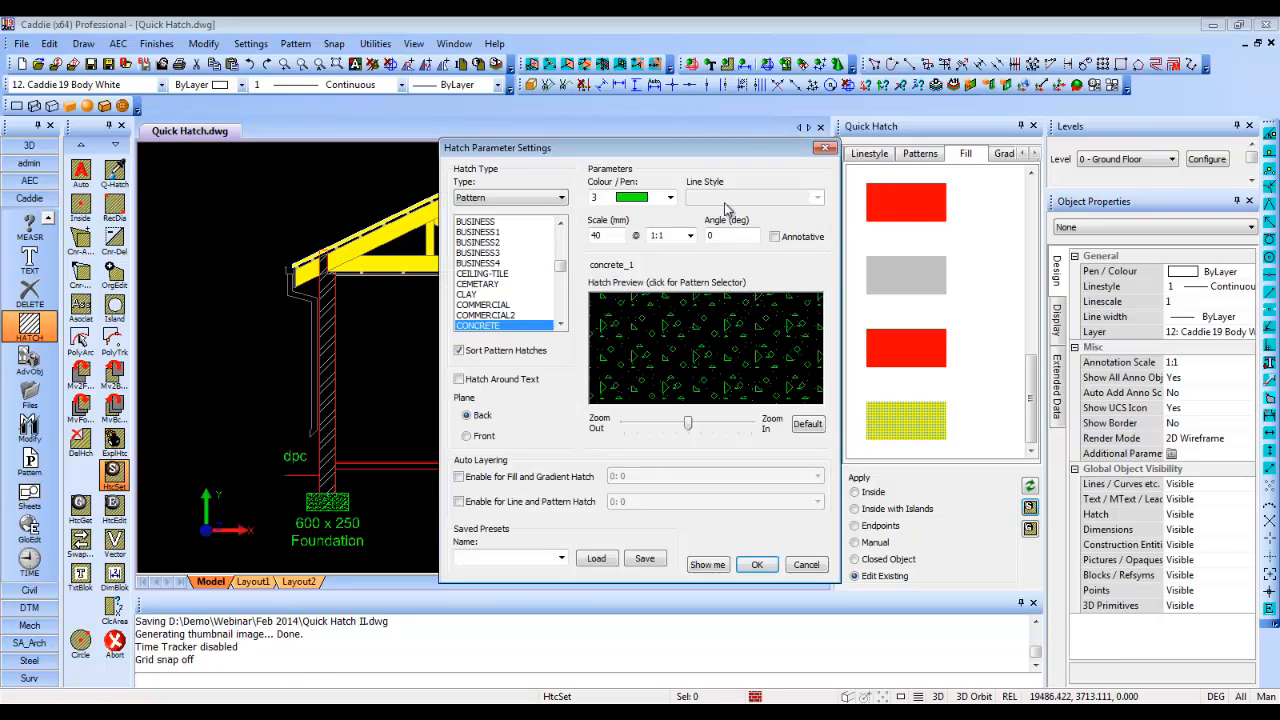
left_click(545, 200)
left_click(488, 232)
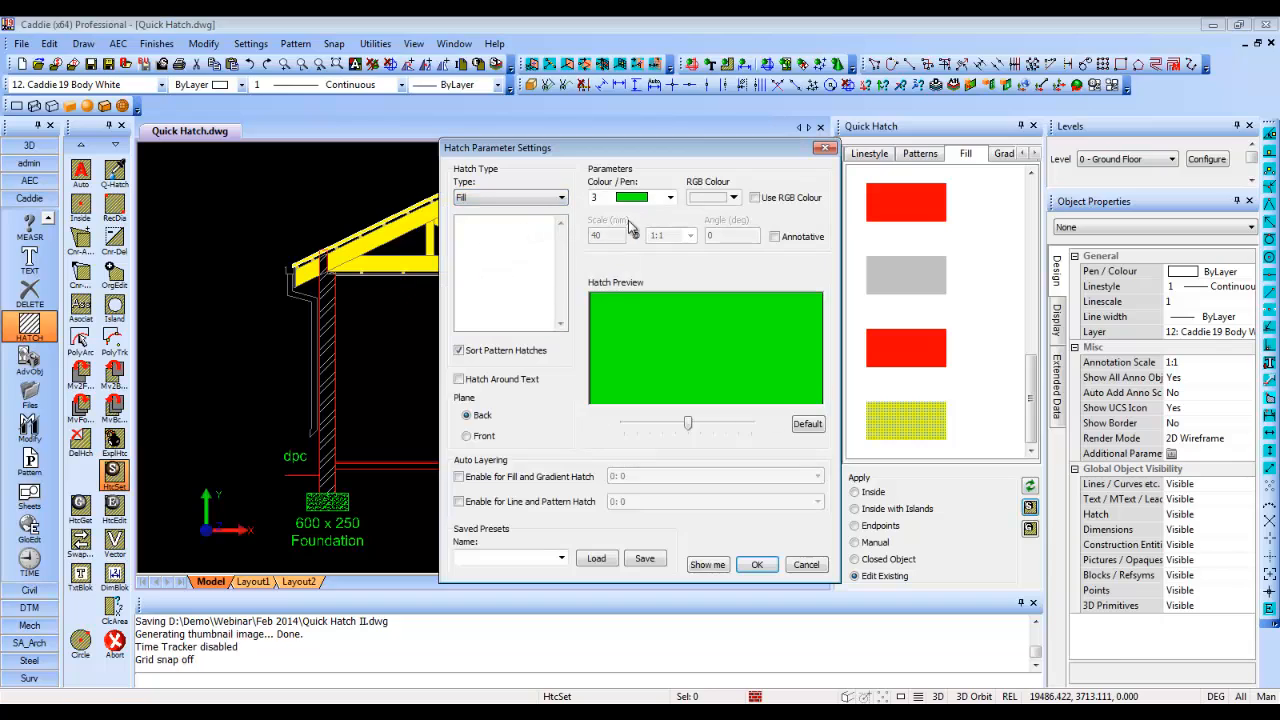
left_click(757, 564)
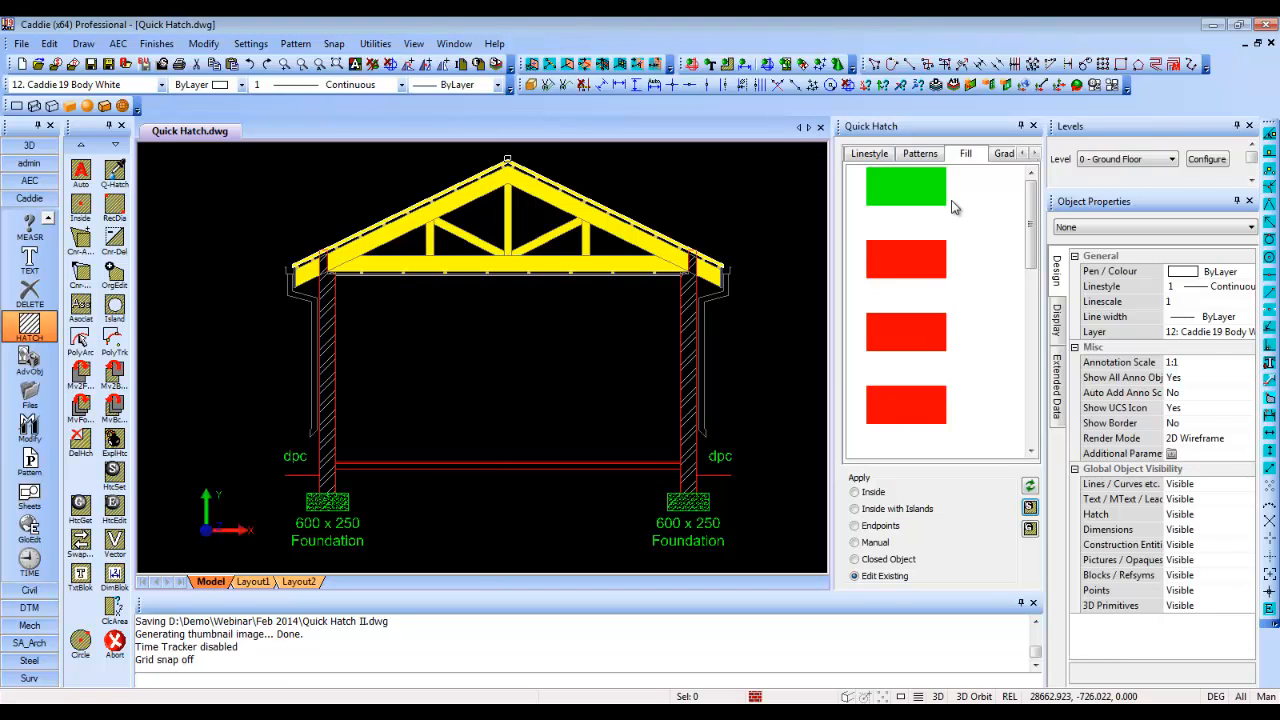
- Regenerate the drawing and set the hatch parameters to a Continuous Line Style with pen colour 3, 40 mm spacing and angle 0
key("F5")
key("F5")
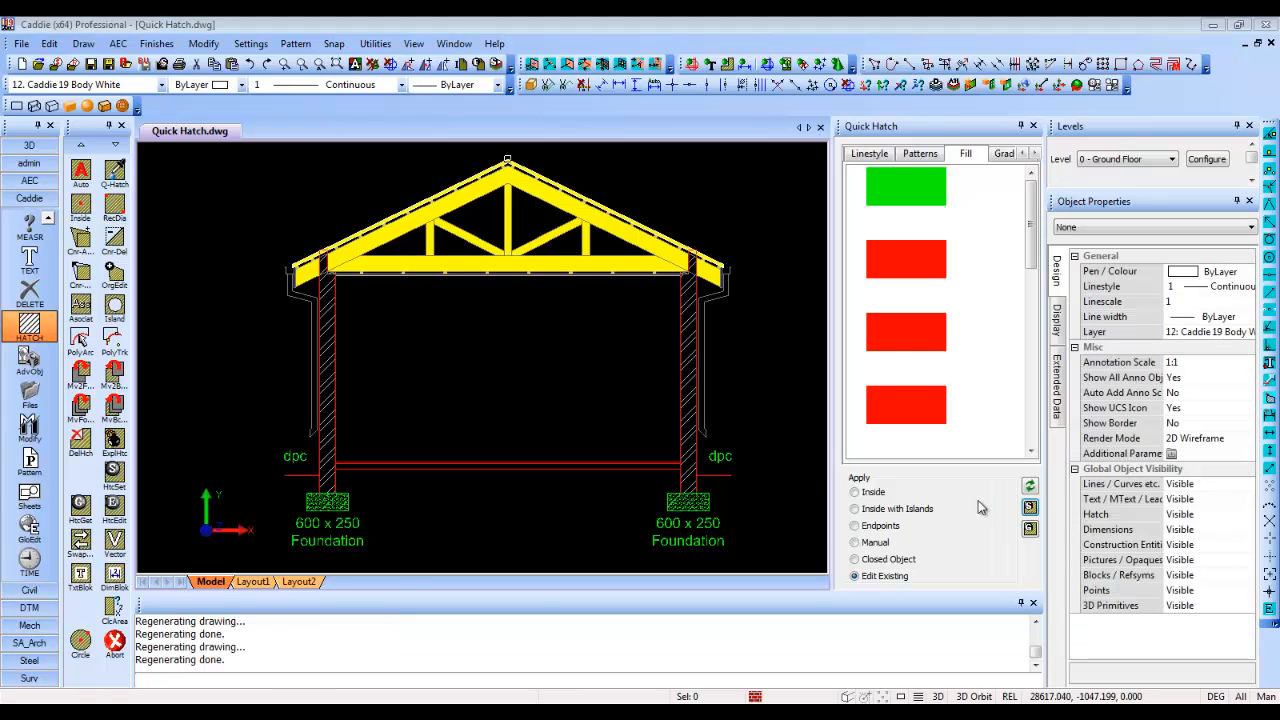
left_click(1030, 510)
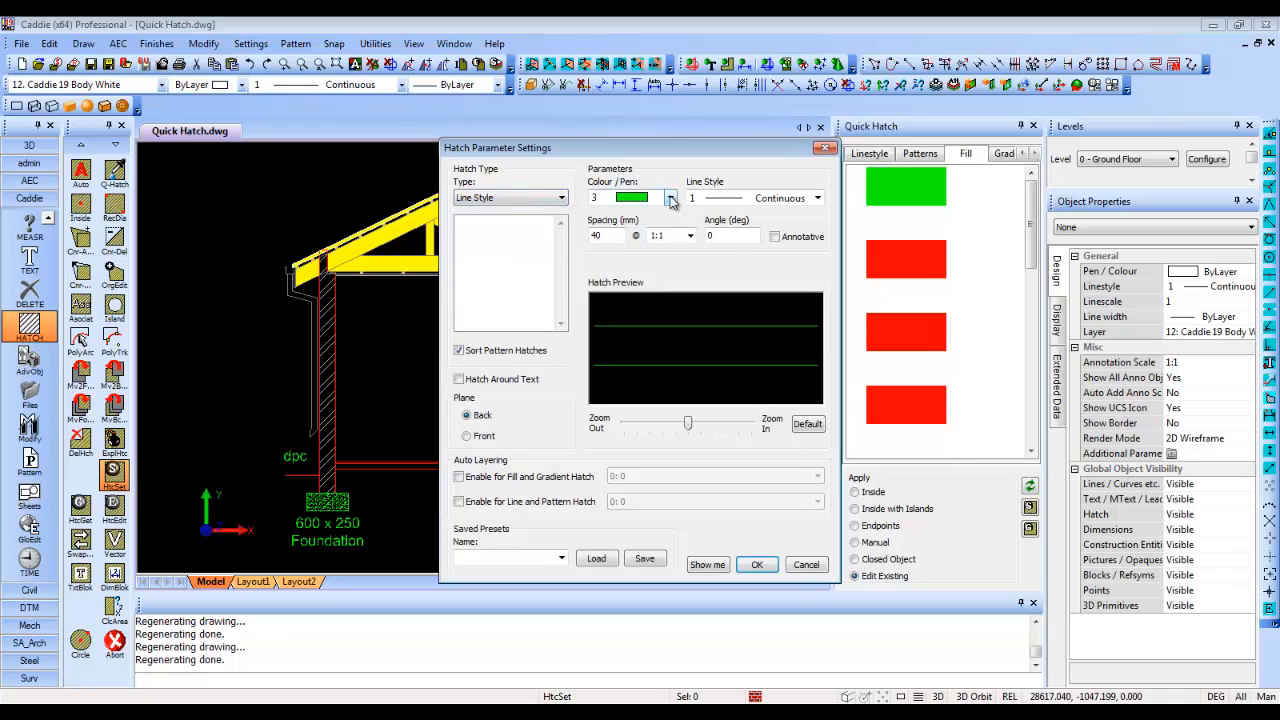
left_click(757, 564)
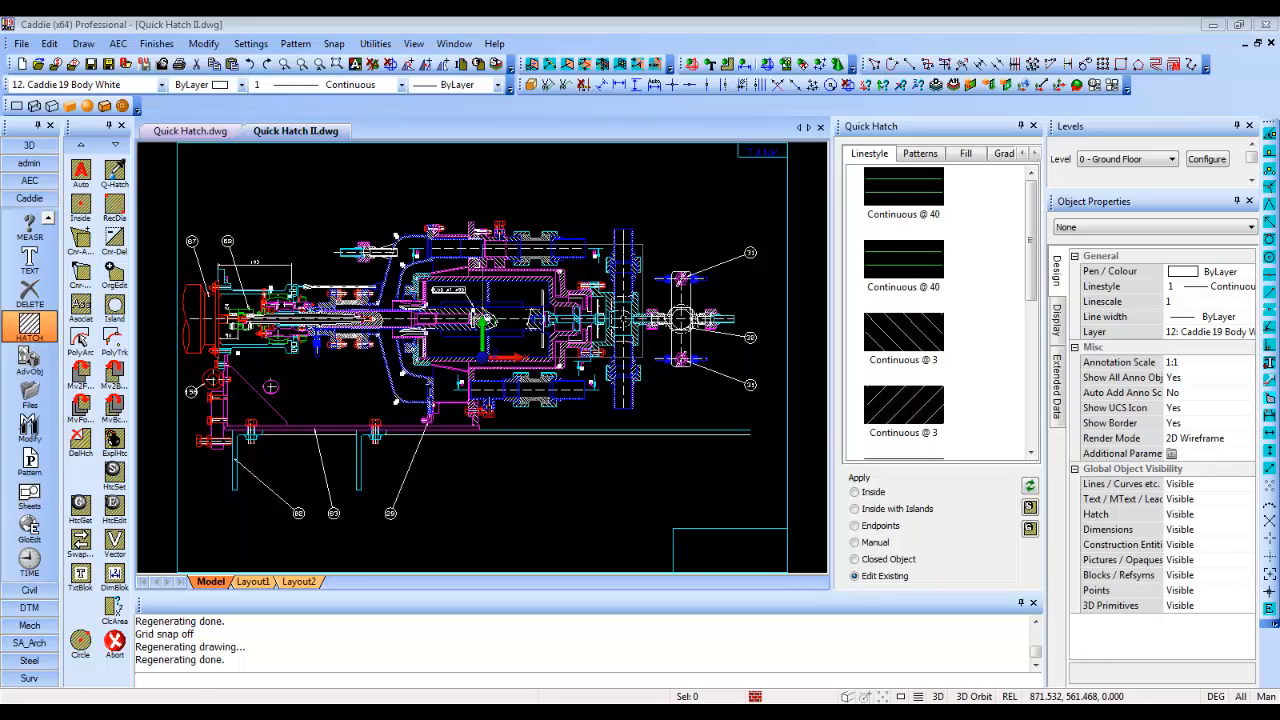
- Create an ANSI31 @ 1.25984 Quick Hatch preset by getting the parameters from the existing hatch in the blue housing above the shaft
scroll(270, 387, "up", 5)
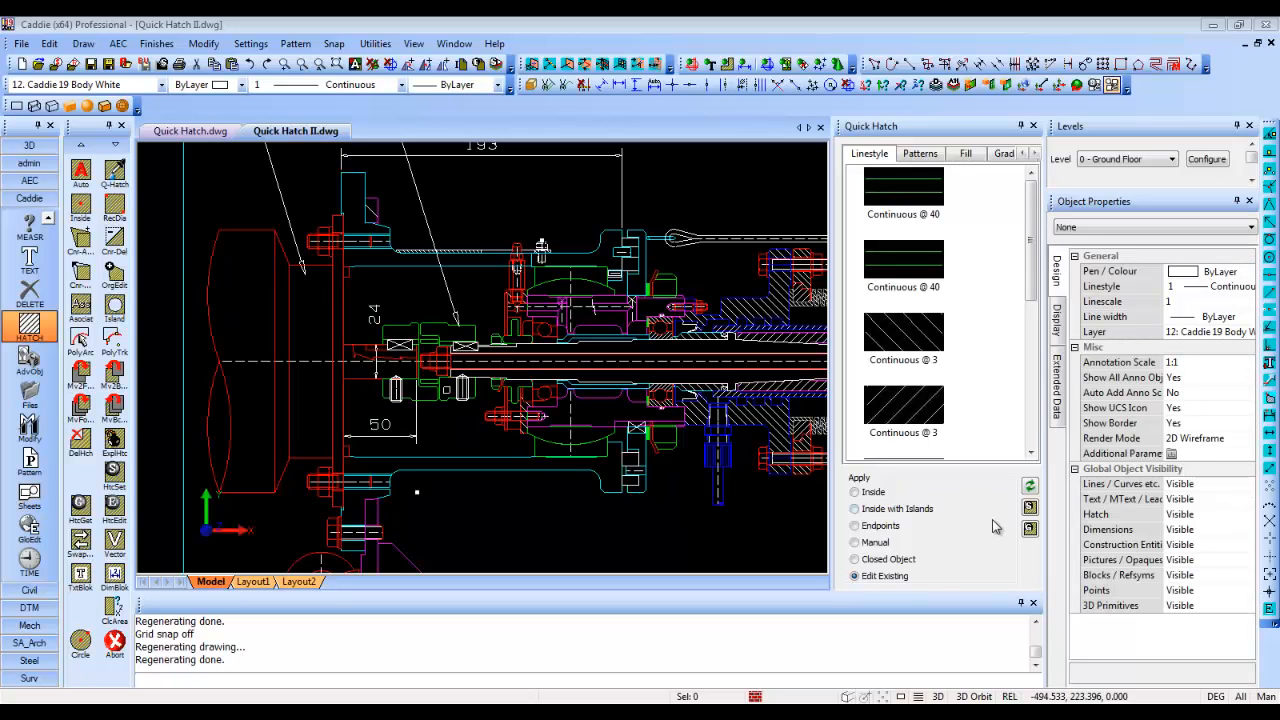
left_click(998, 525)
left_click(1029, 530)
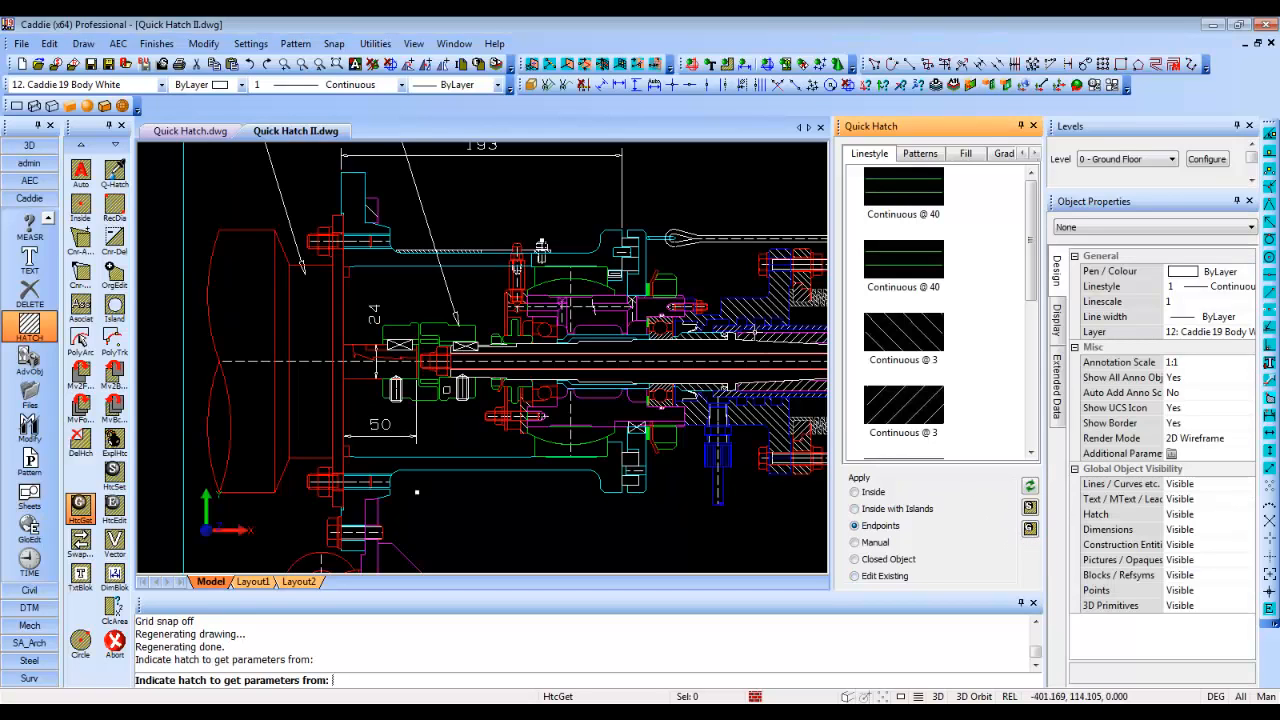
left_click(741, 311)
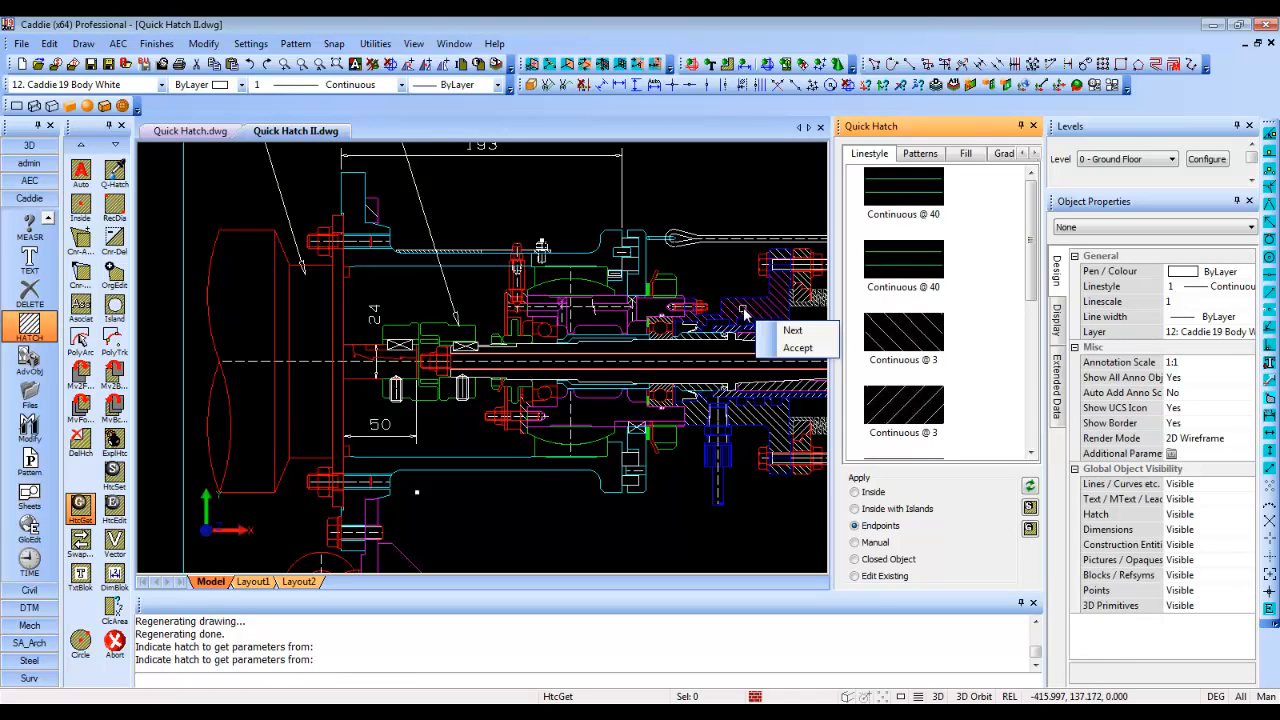
left_click(798, 348)
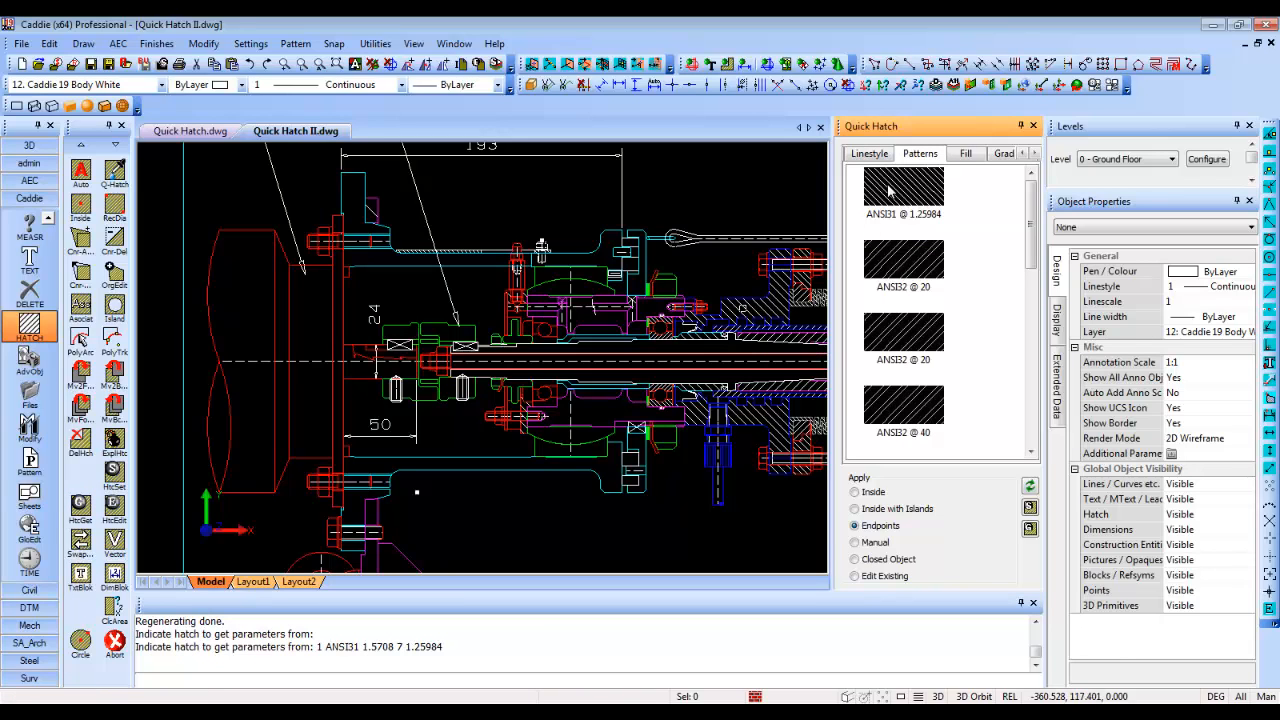
- Apply the new ANSI31 @ 1.25984 preset to the green coupling parts above the shaft centreline using the Closed Object method
left_click(855, 559)
left_click(905, 190)
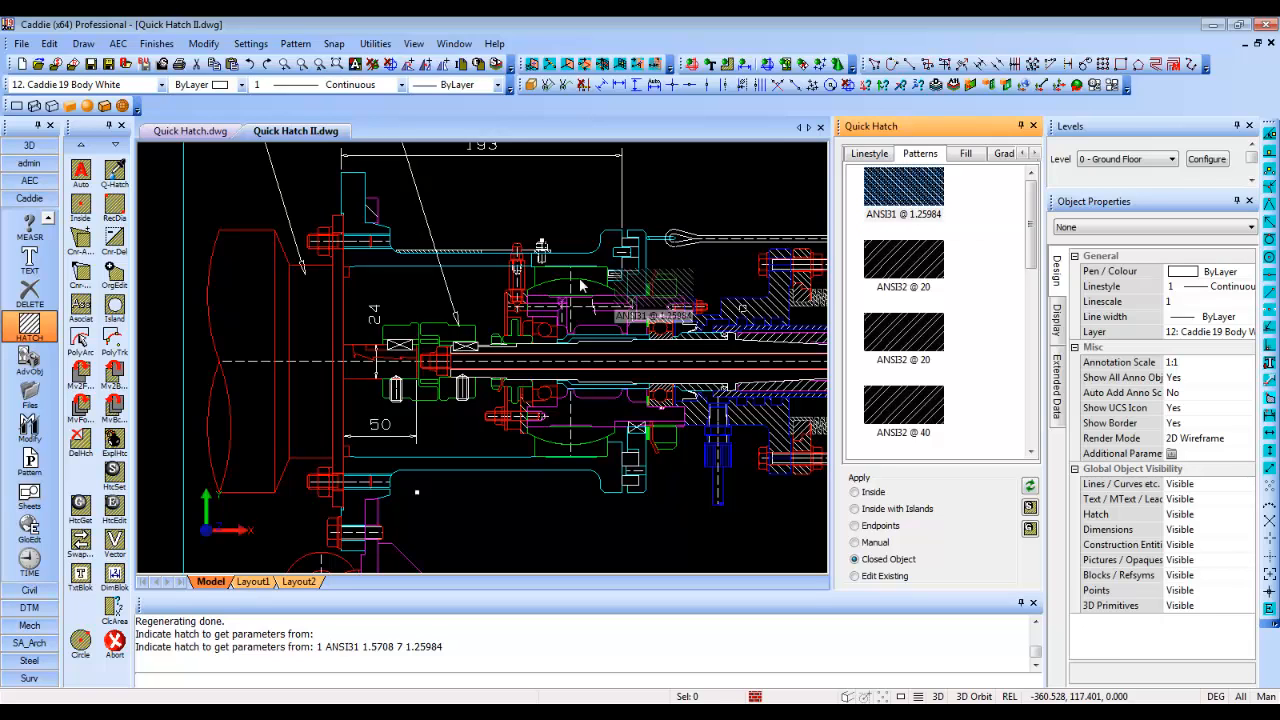
left_click(398, 337)
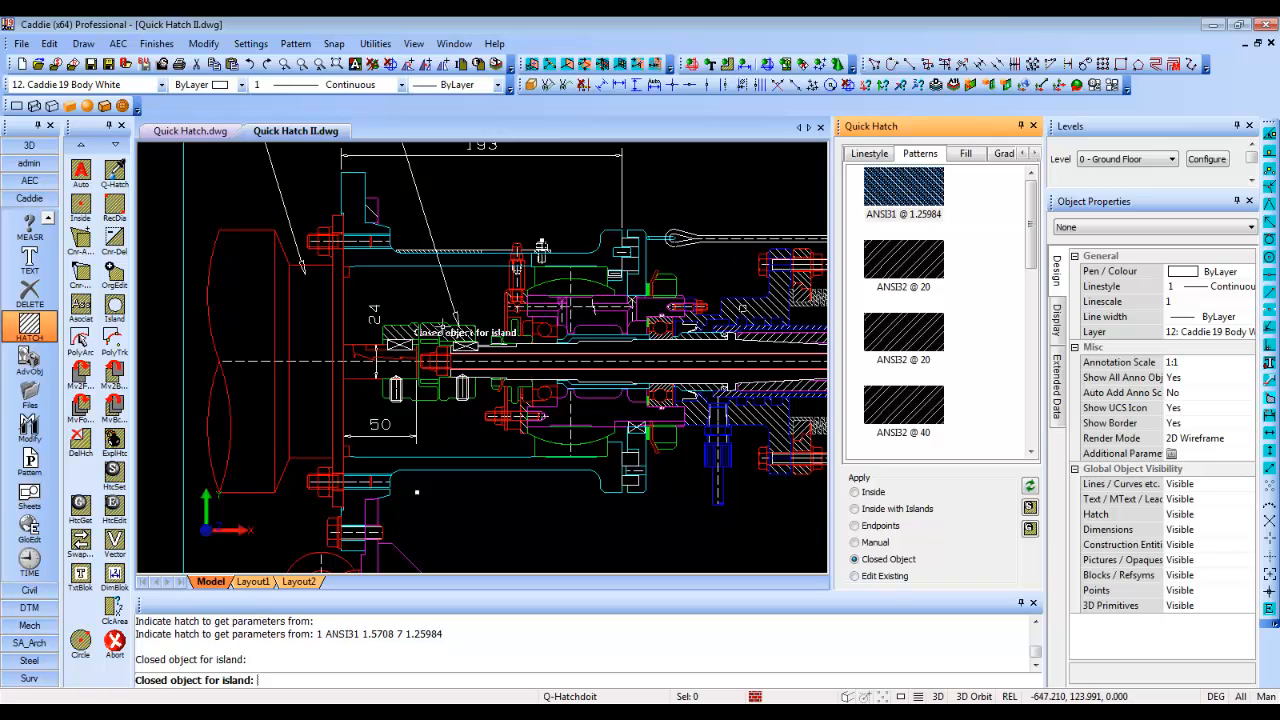
- Create a second ANSI31 @ 1.25984 preset with angle 0 by getting the parameters from the hatch of the sleeve below the shaft
left_click(1030, 529)
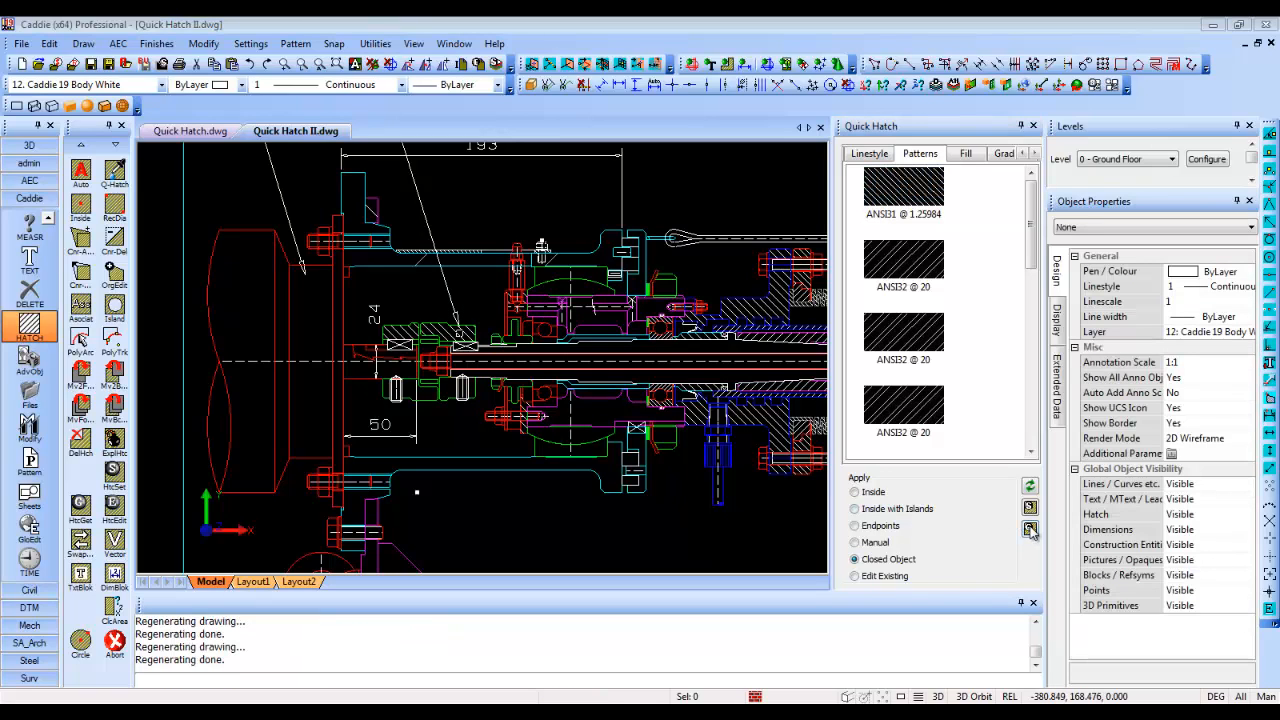
left_click(1030, 529)
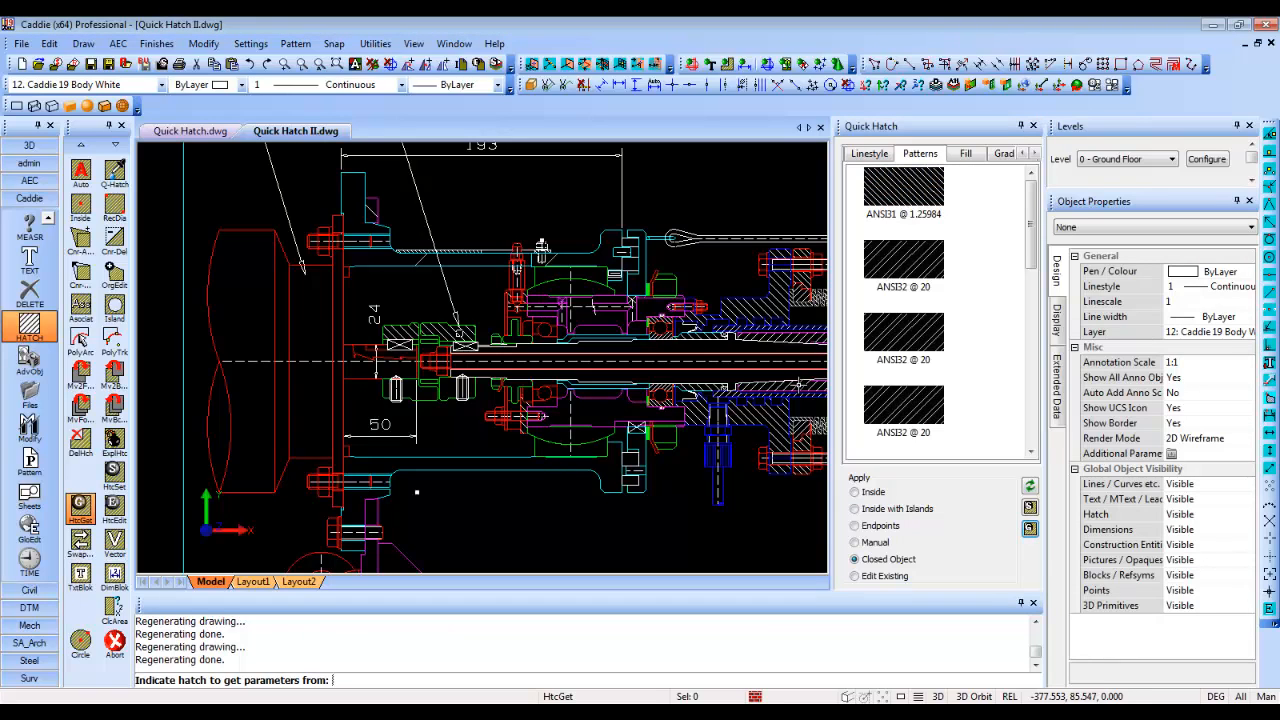
left_click(800, 390)
left_click(854, 423)
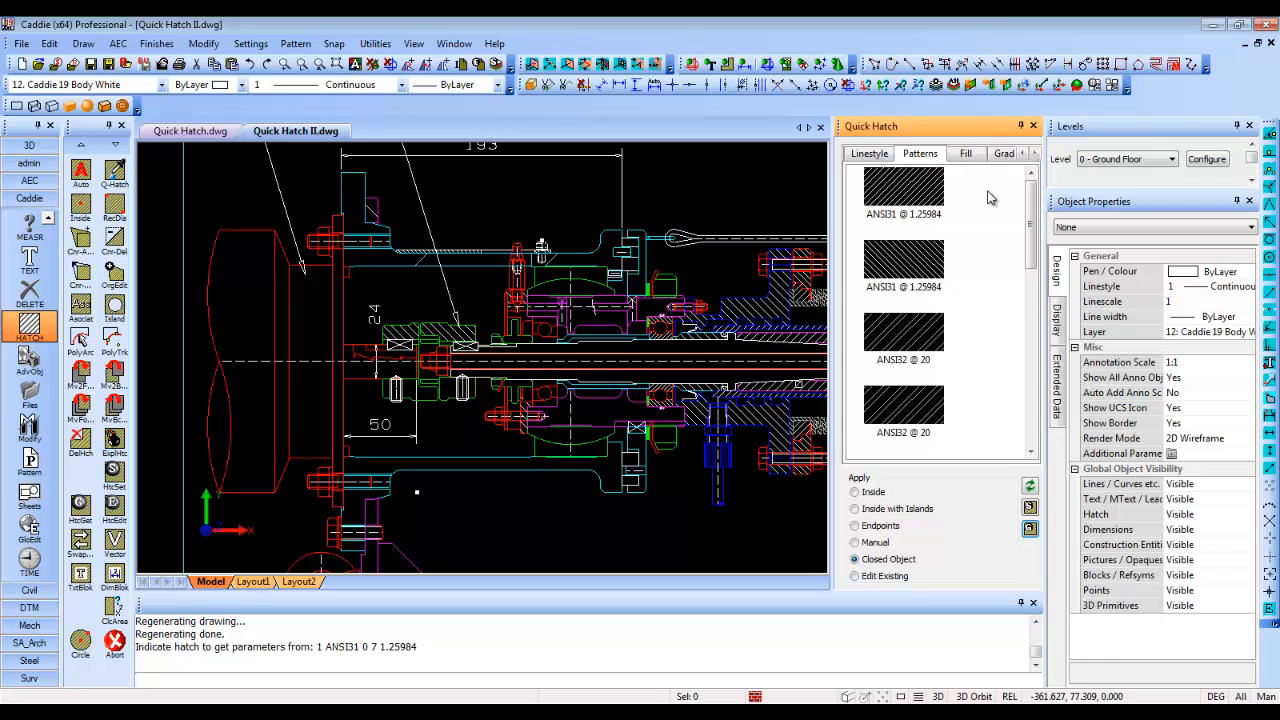
- Apply the angle 0 ANSI31 preset to the green coupling parts below the shaft centreline with the Closed Object method
left_click(903, 187)
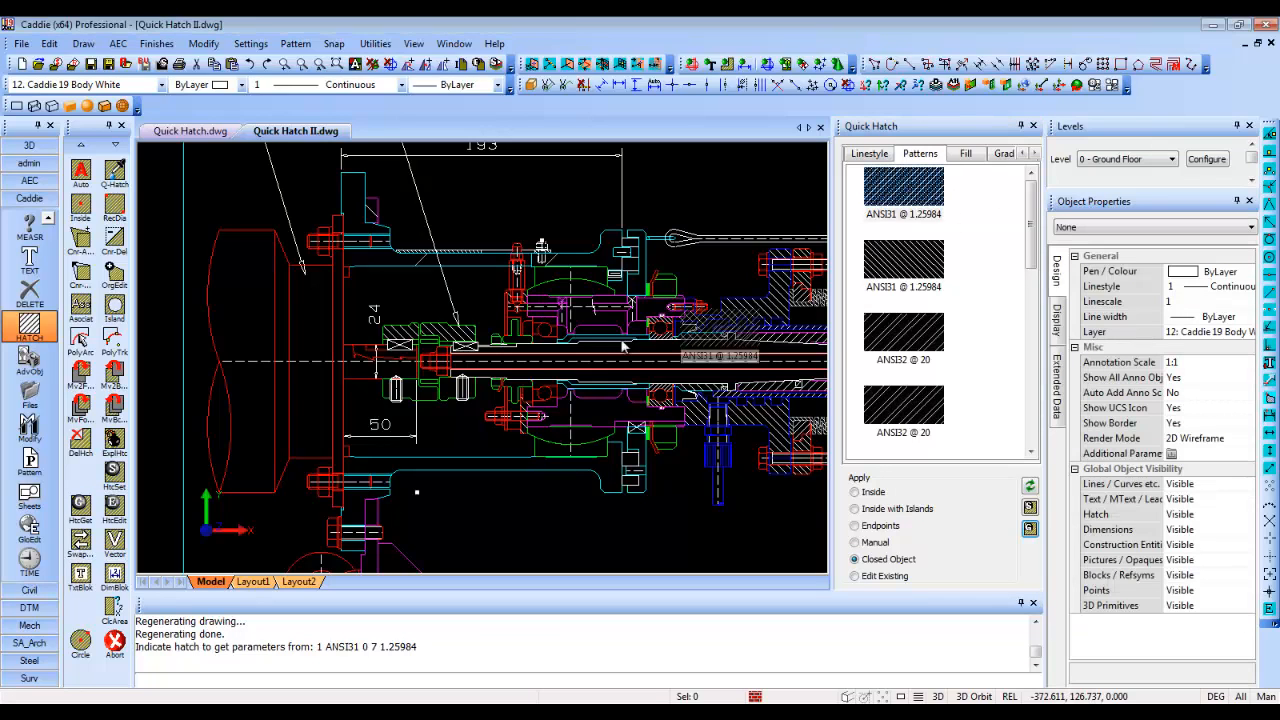
left_click(430, 398)
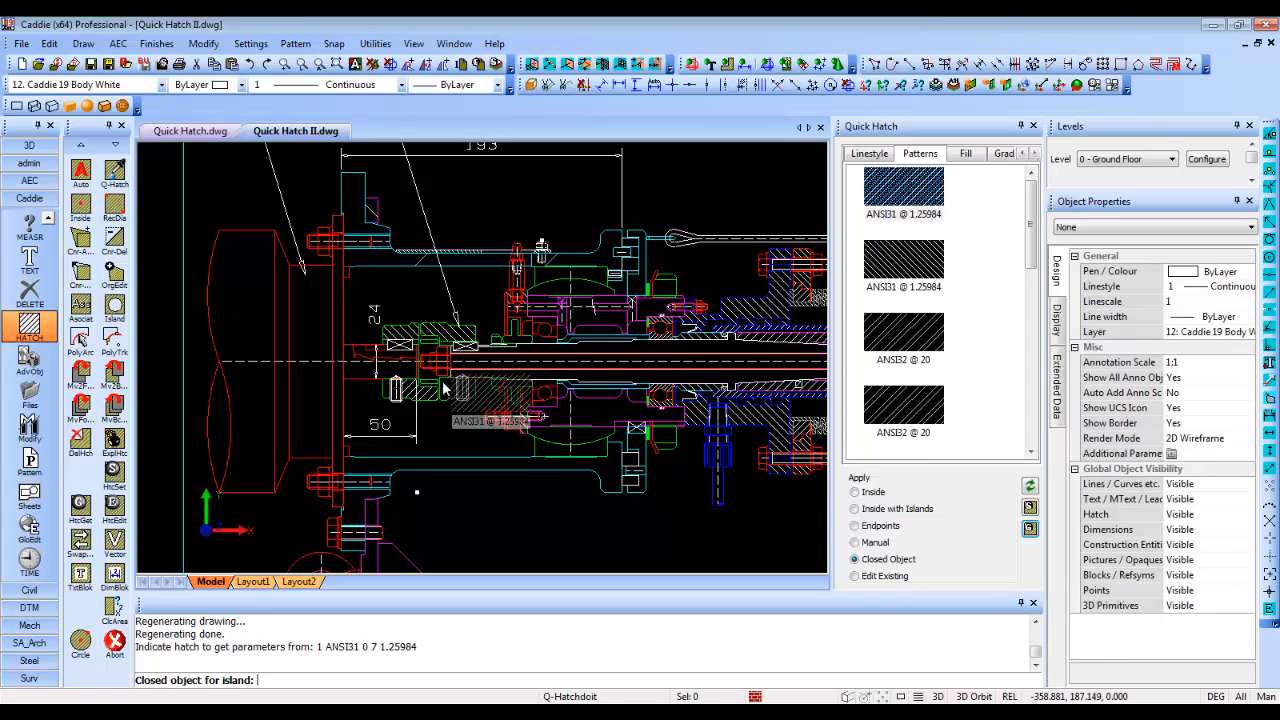
left_click_drag(443, 383, 448, 391)
mouse_move(900, 183)
left_mouse_down()
mouse_move(785, 261)
mouse_move(420, 410)
mouse_move(388, 395)
left_mouse_up()
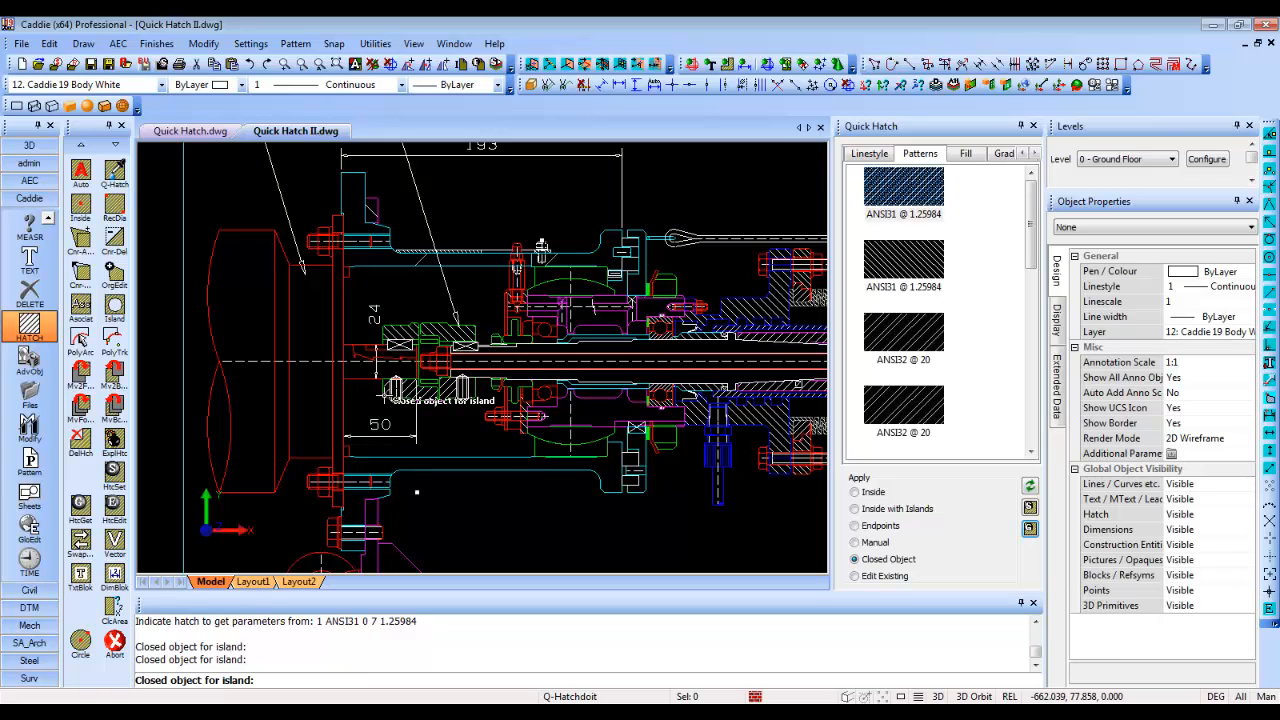
left_click_drag(903, 258, 473, 394)
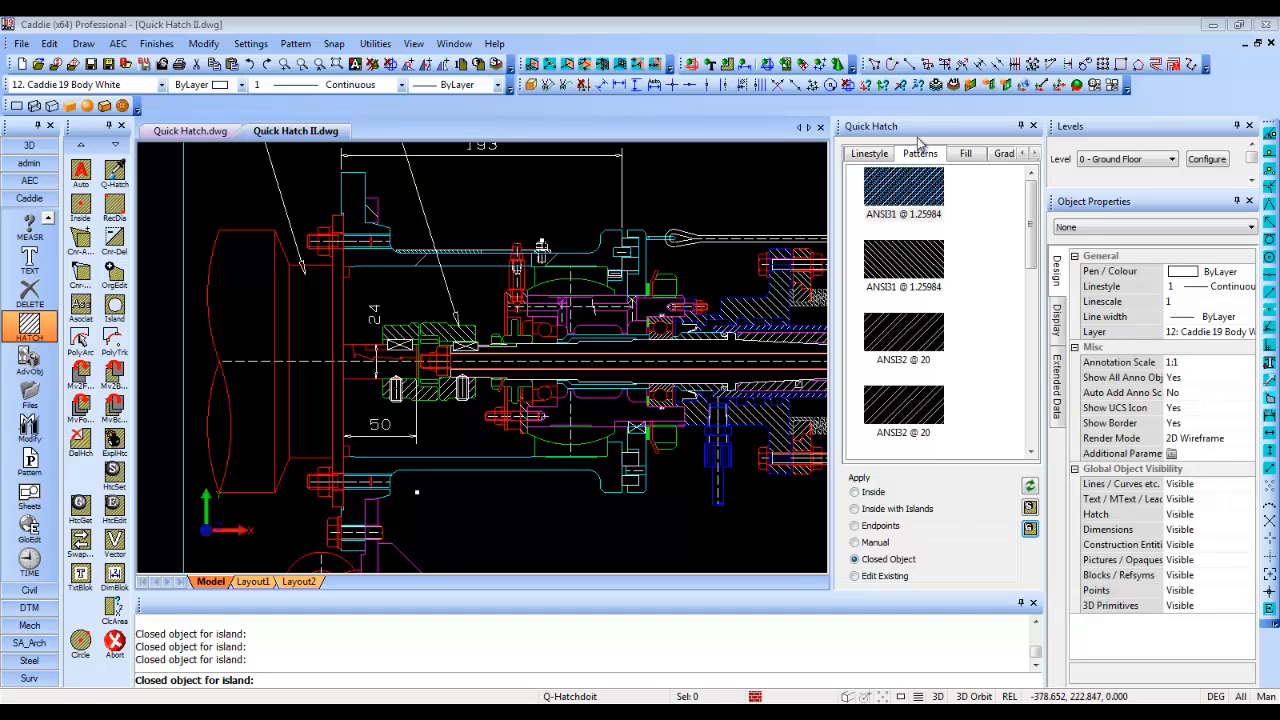
- Browse the Quick Hatch presets and compare them with the saved presets listed in the hatch parameter settings
left_click(1022, 155)
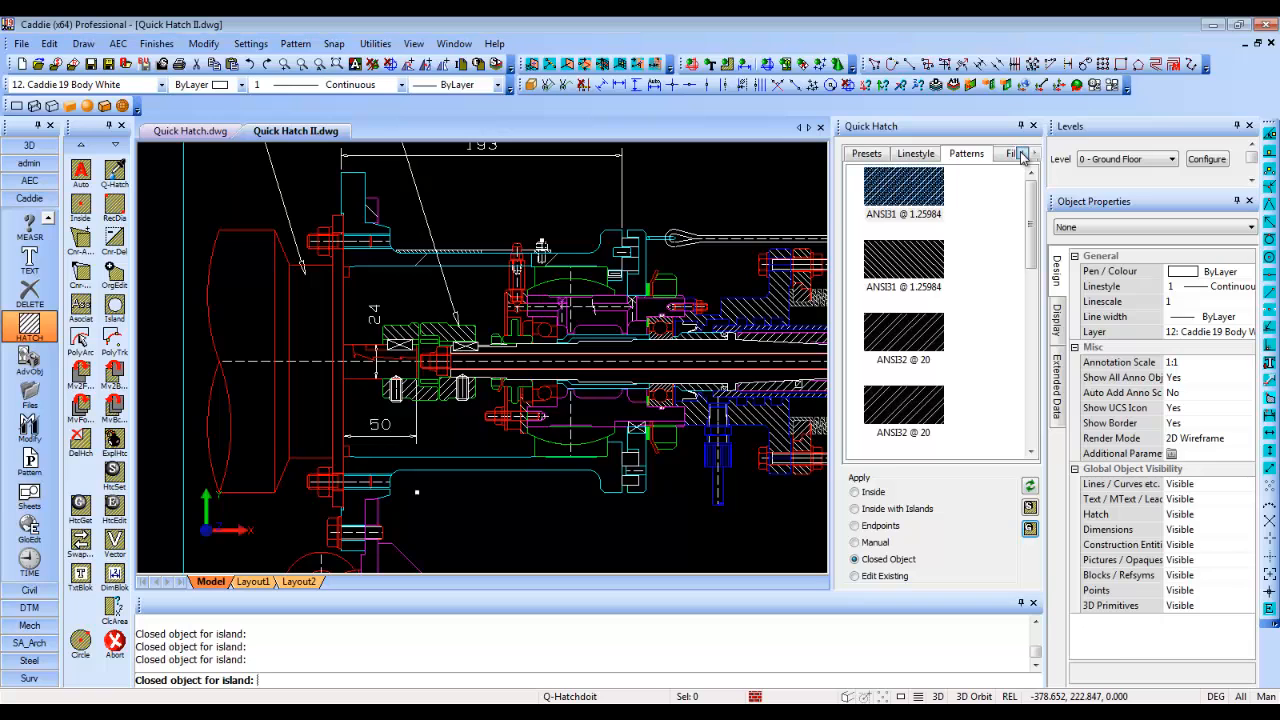
left_click(866, 153)
left_click_drag(1032, 200, 1040, 278)
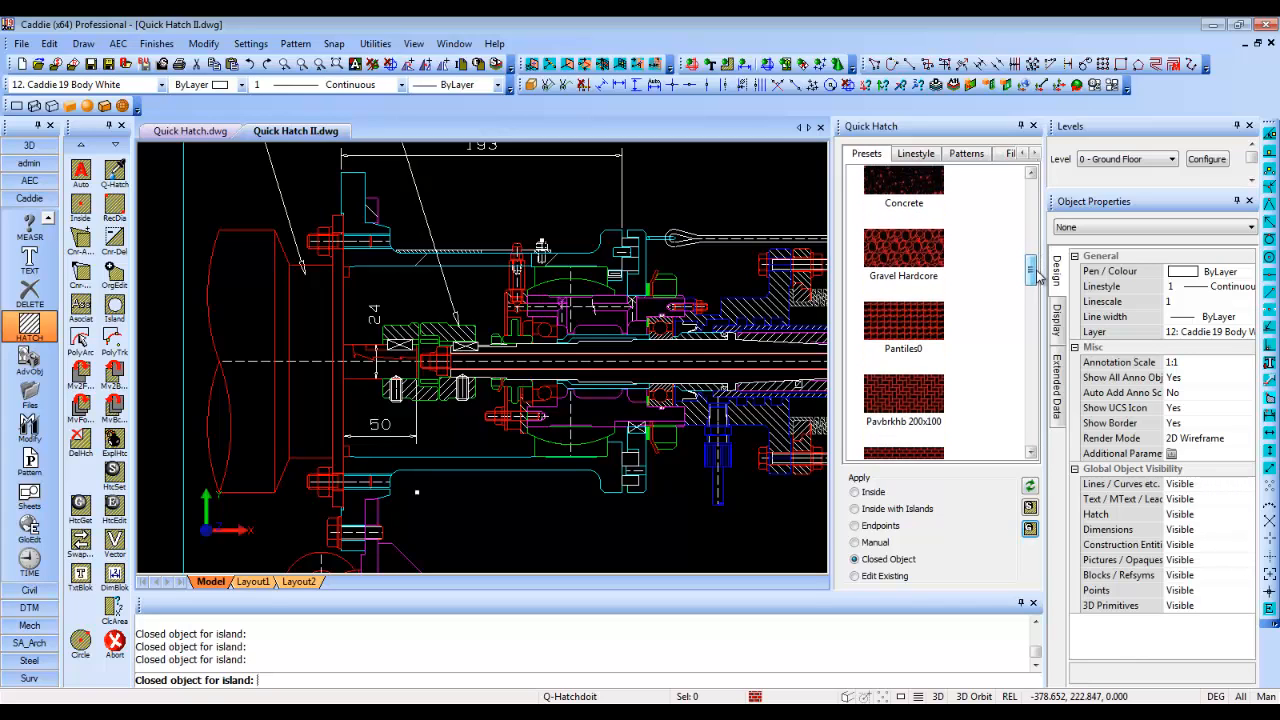
left_click(1030, 508)
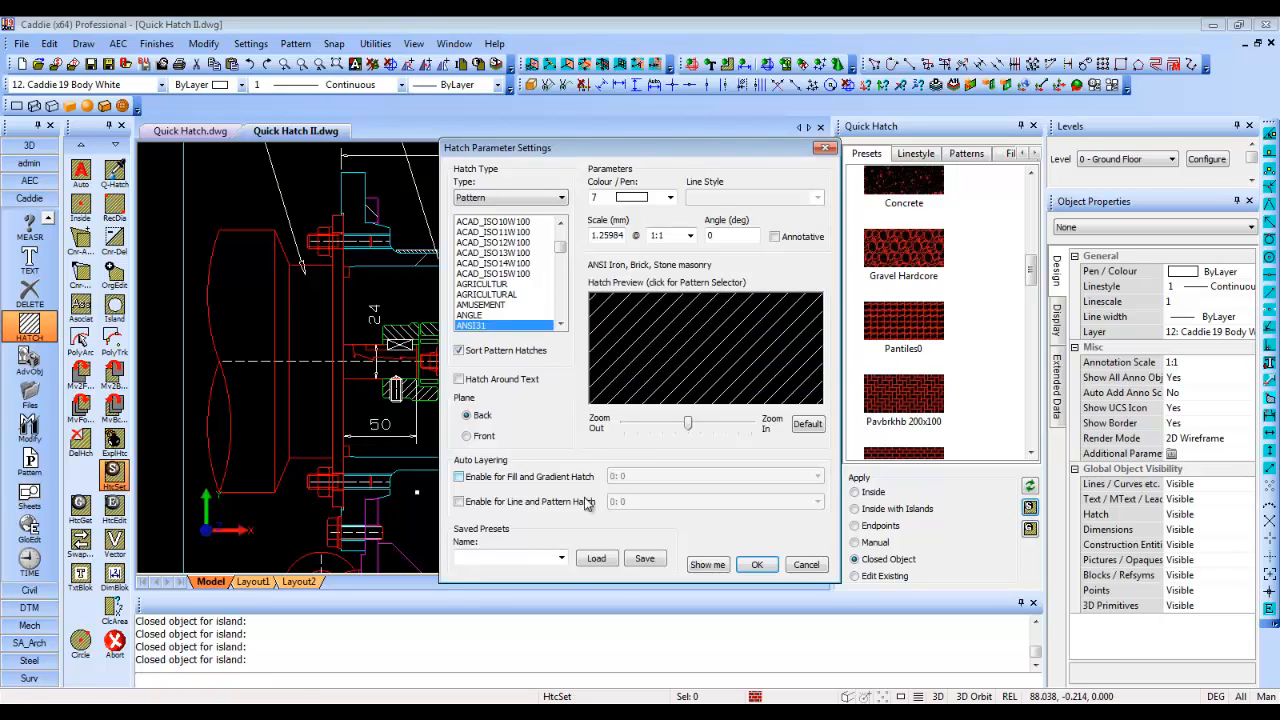
left_click(562, 559)
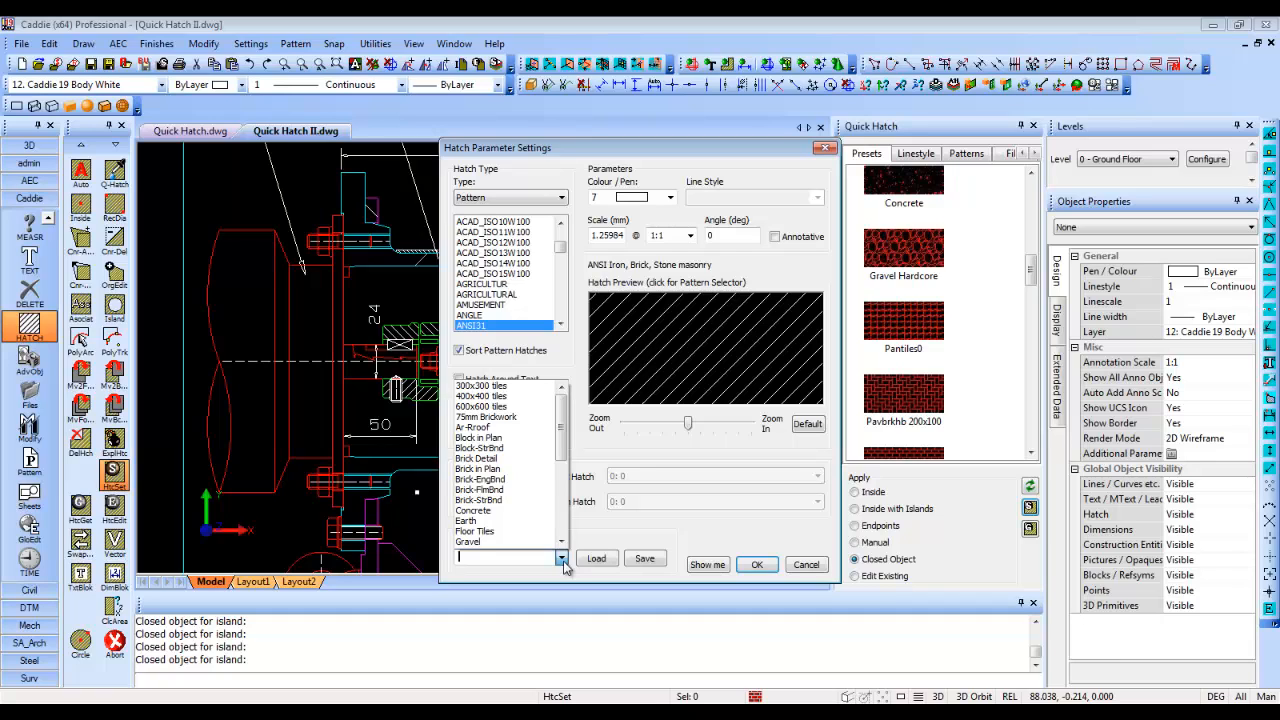
left_click(562, 559)
left_click(806, 564)
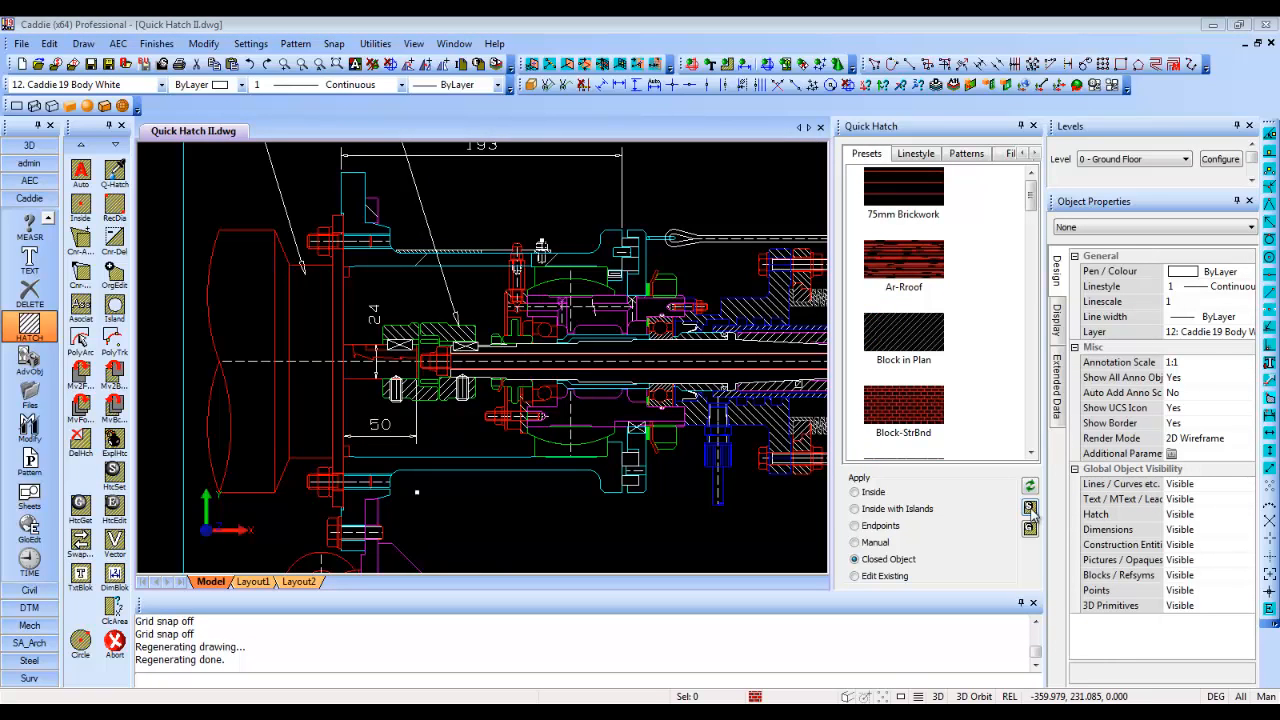
- Open the hatch parameter settings and choose the AR-B816C pattern from the Hatch Chooser
left_click(1030, 508)
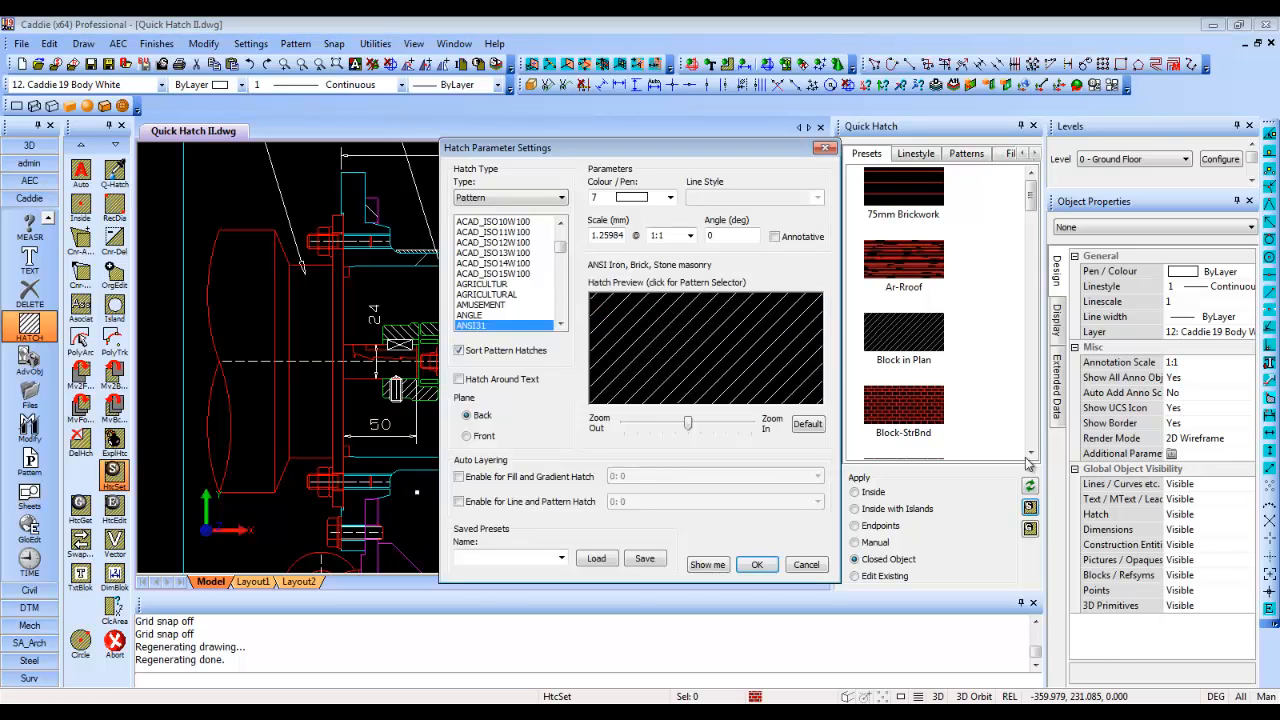
left_click(701, 337)
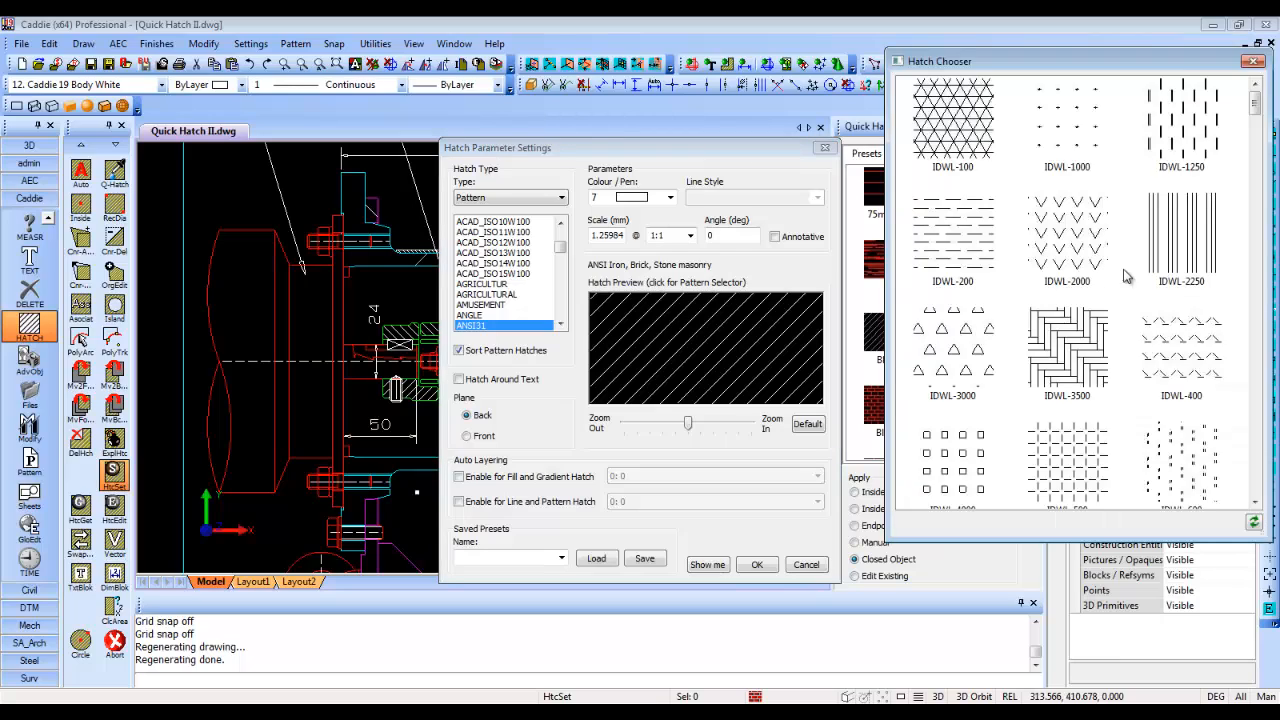
left_click_drag(1258, 116, 1266, 190)
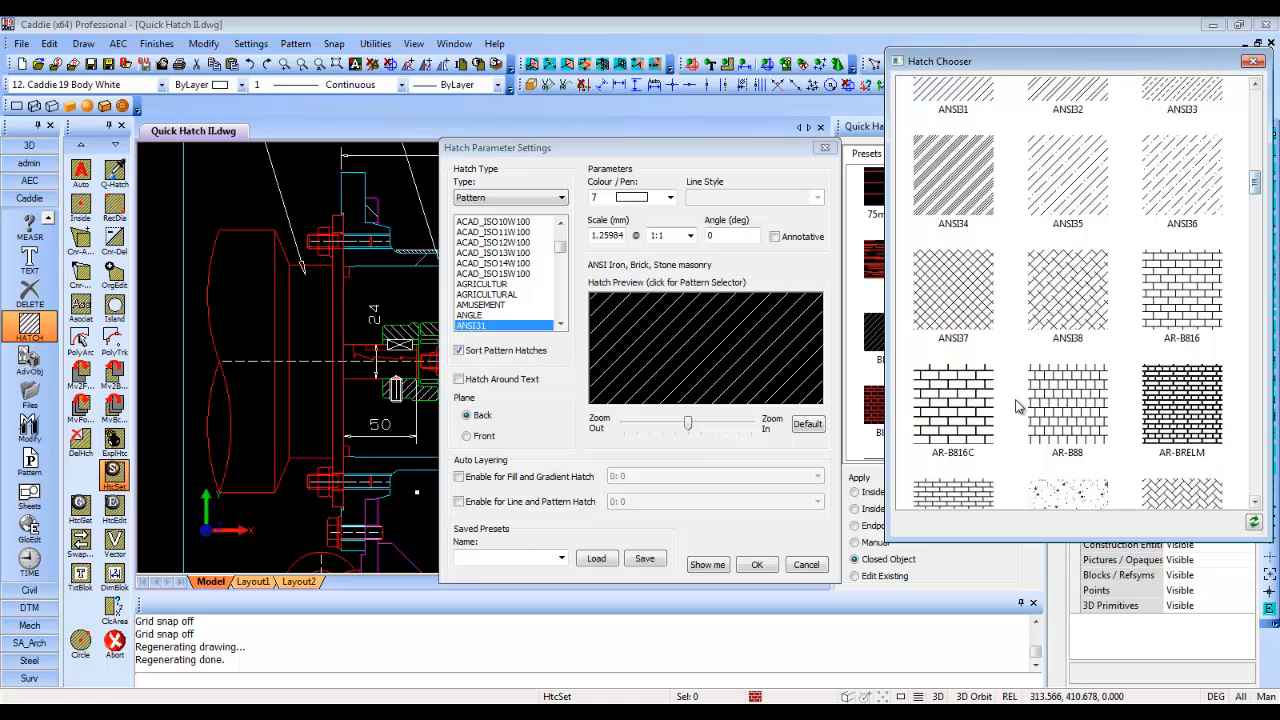
left_click(960, 405)
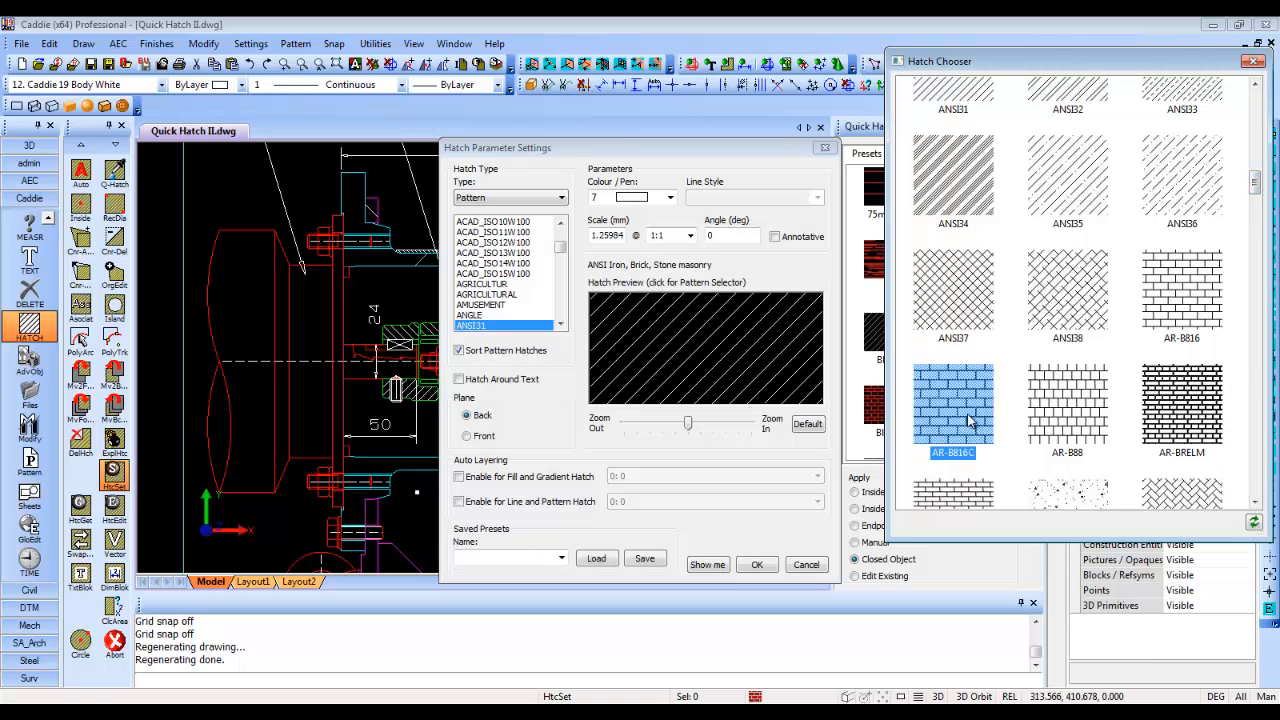
- Change the hatch pattern to AMUSEMENT using the Hatch Chooser
left_click(800, 366)
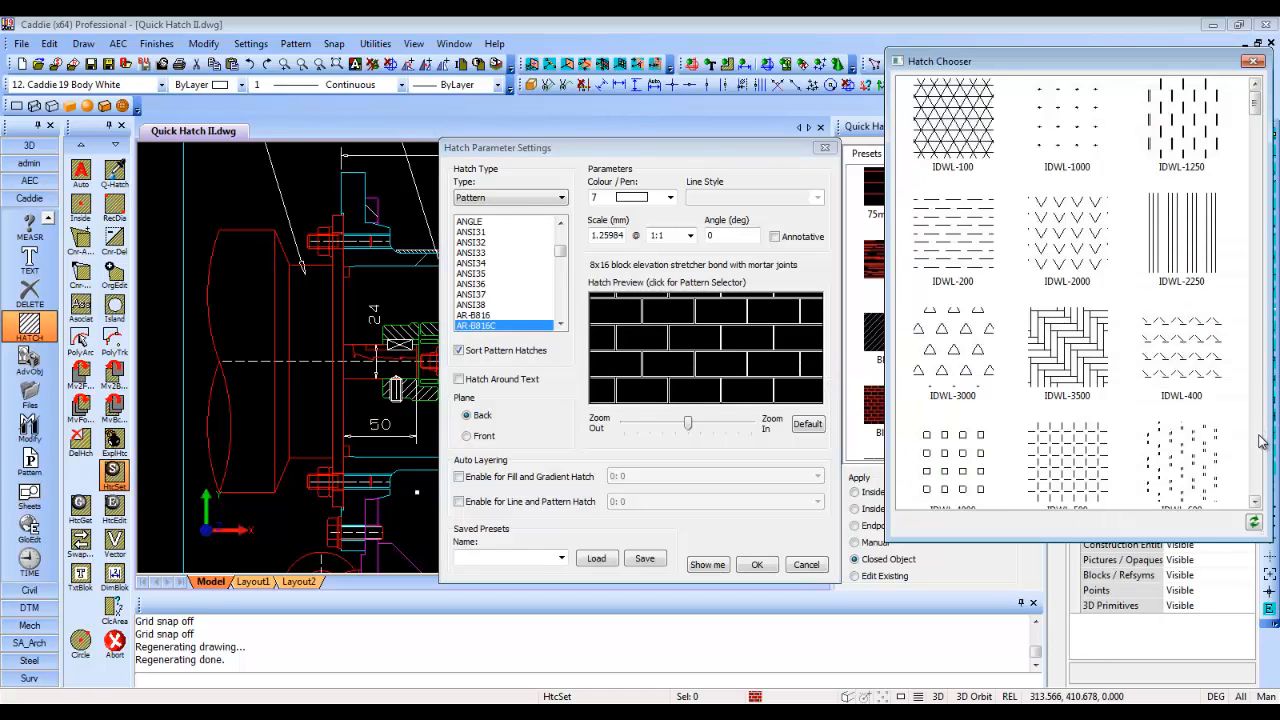
scroll(1259, 442, "down", 10)
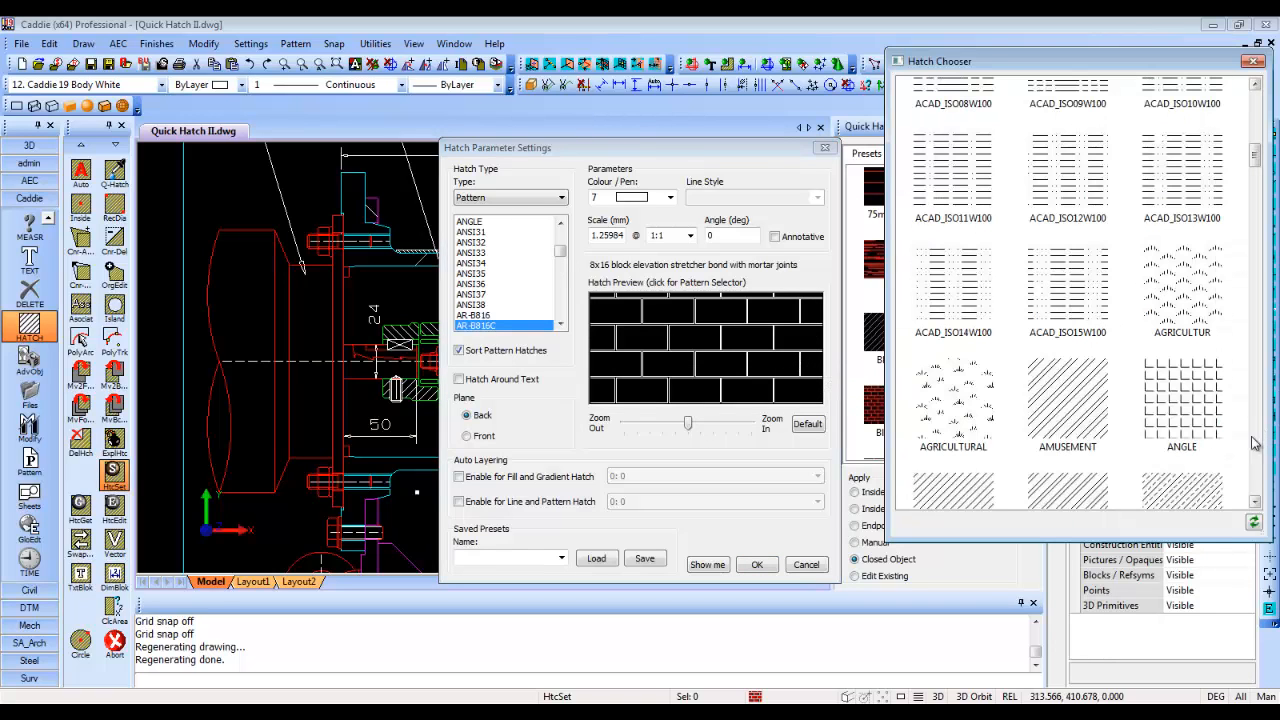
left_click(1070, 423)
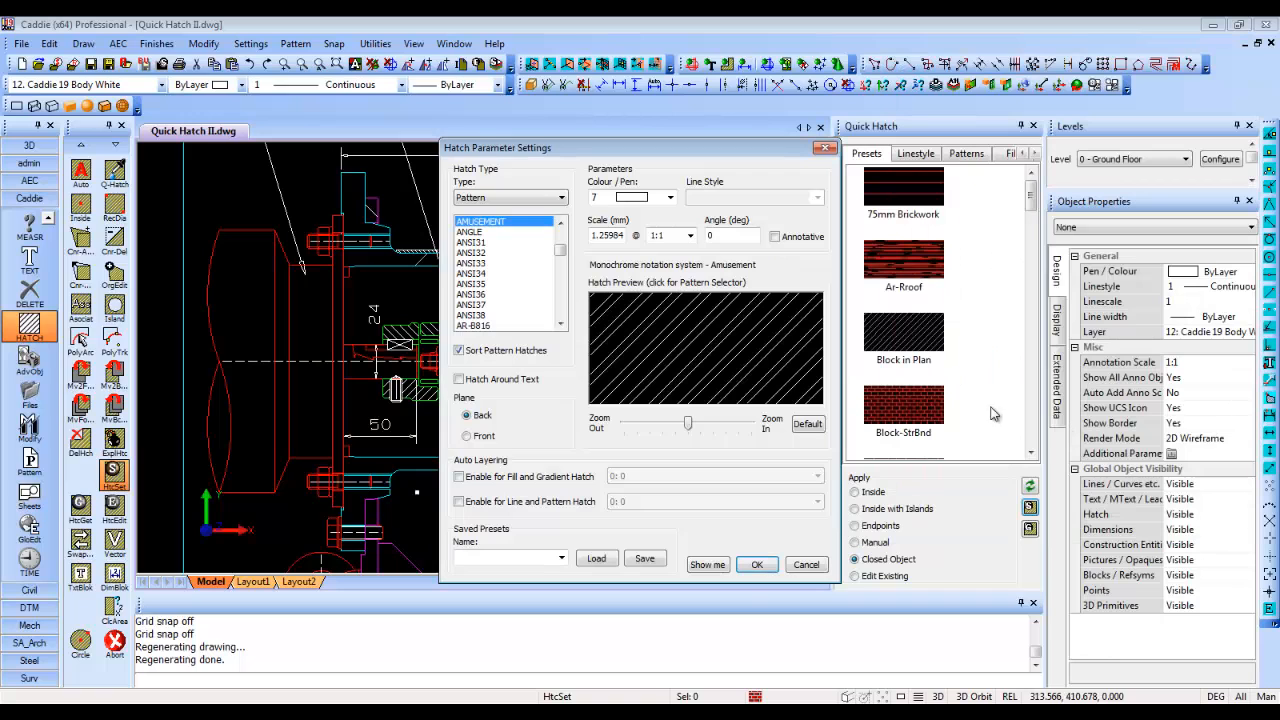
- Change the hatch pattern to COMMERCIAL using the Hatch Chooser
left_click(768, 385)
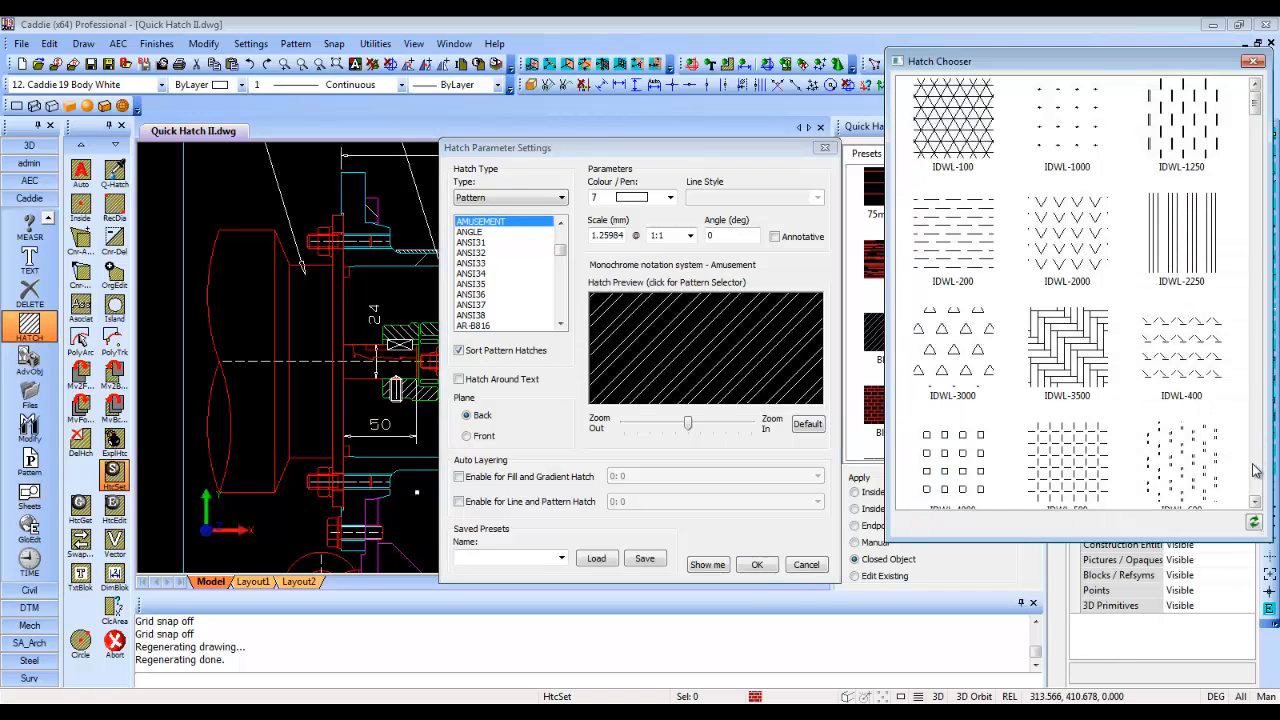
scroll(1256, 470, "down", 10)
scroll(1256, 470, "down", 5)
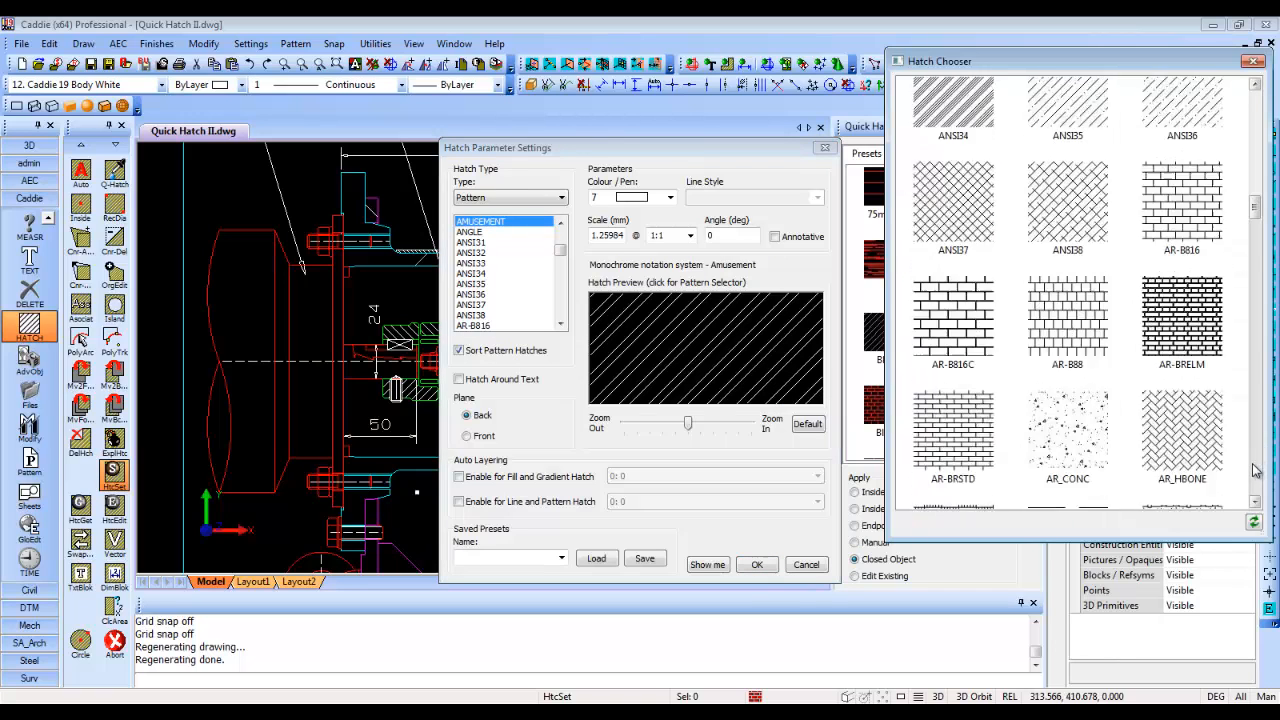
scroll(1256, 470, "down", 3)
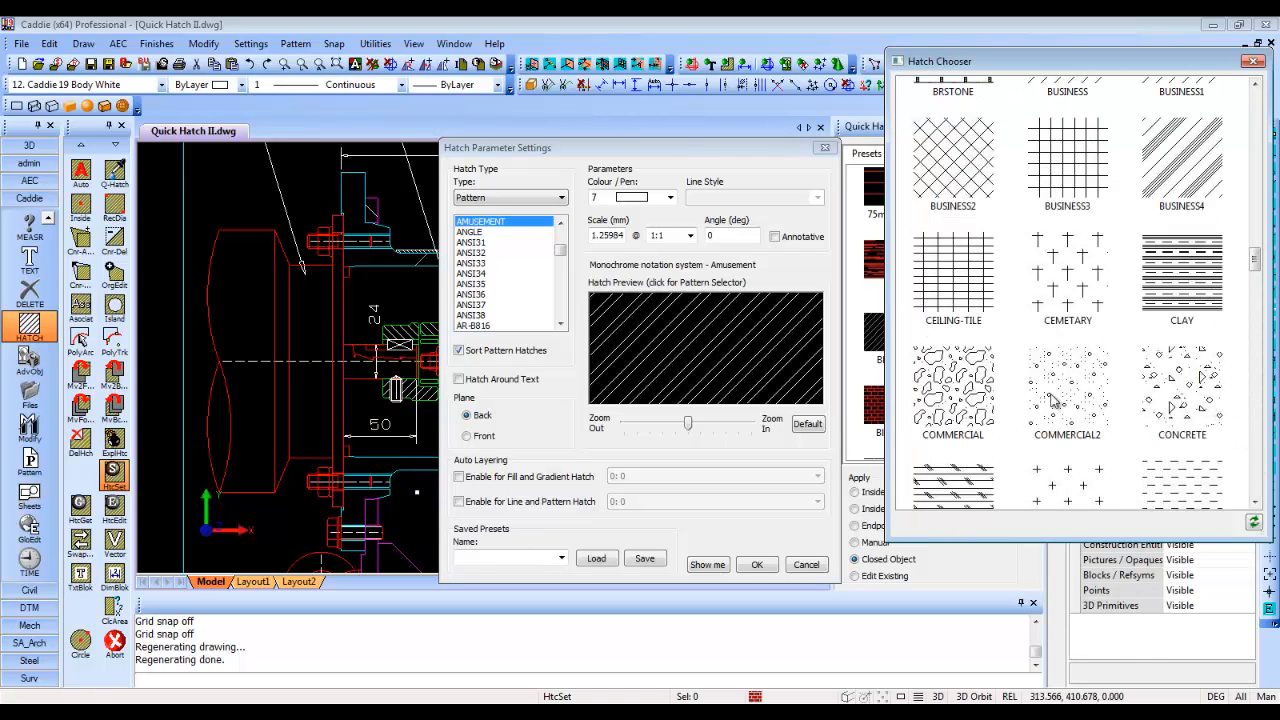
left_click(969, 395)
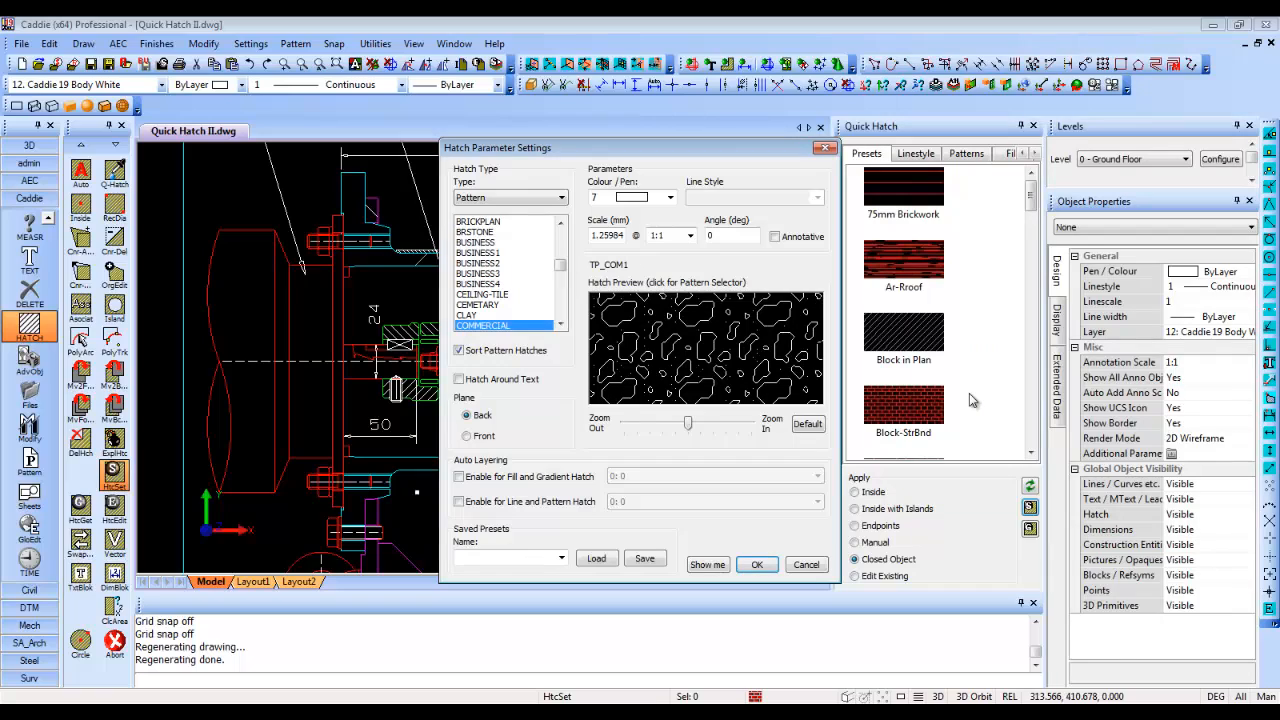